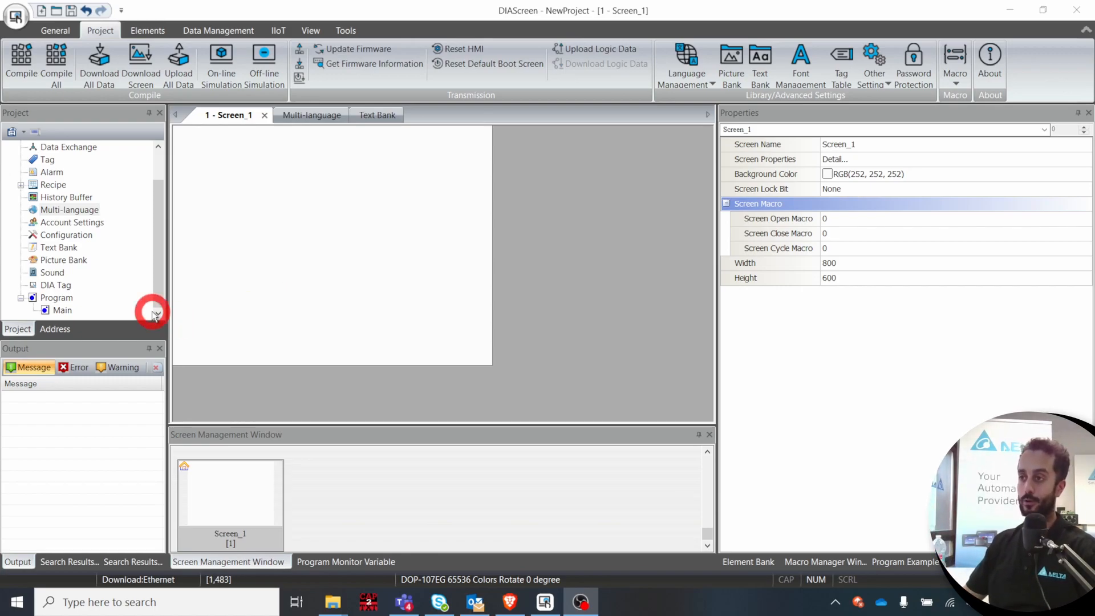
# - Add a text bank entry named "modos marcha" with 3 states and fill in its state texts, including auto and manual
pyautogui.doubleClick(59, 250)
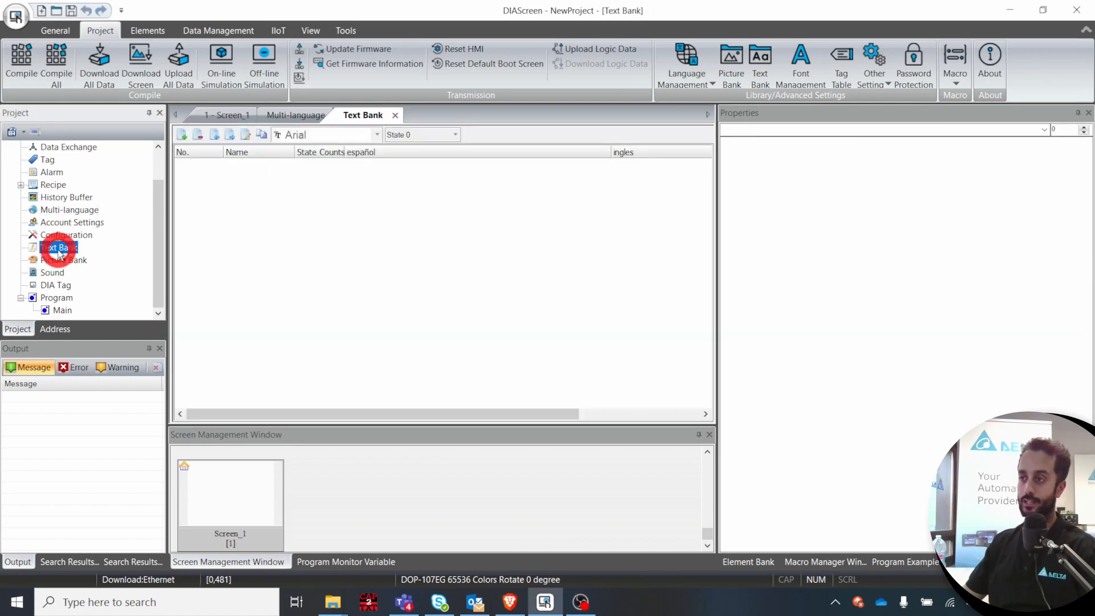
pyautogui.click(180, 135)
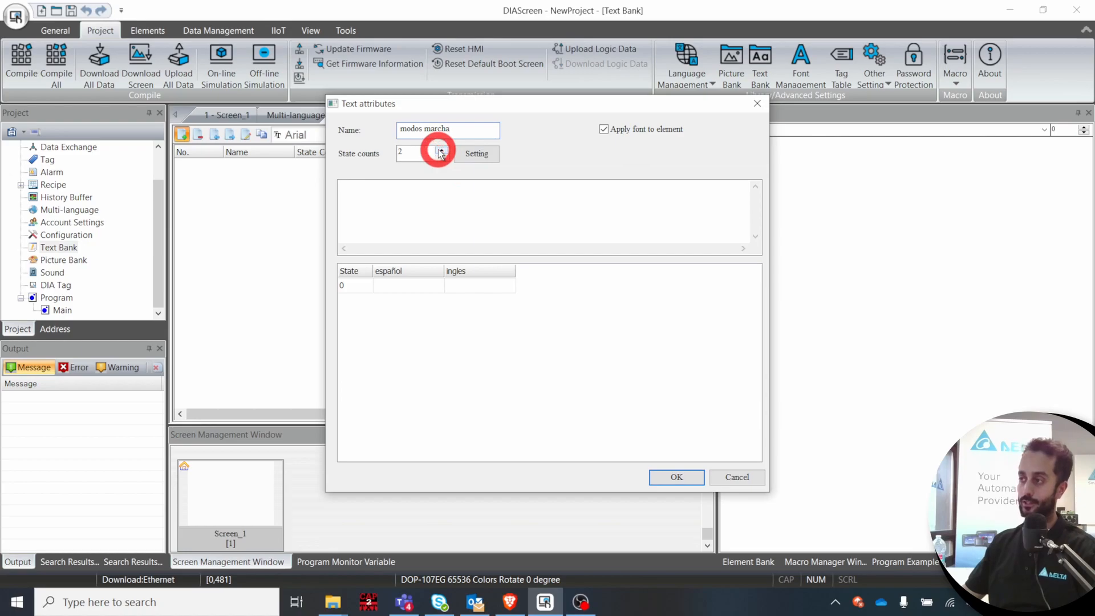
pyautogui.click(476, 158)
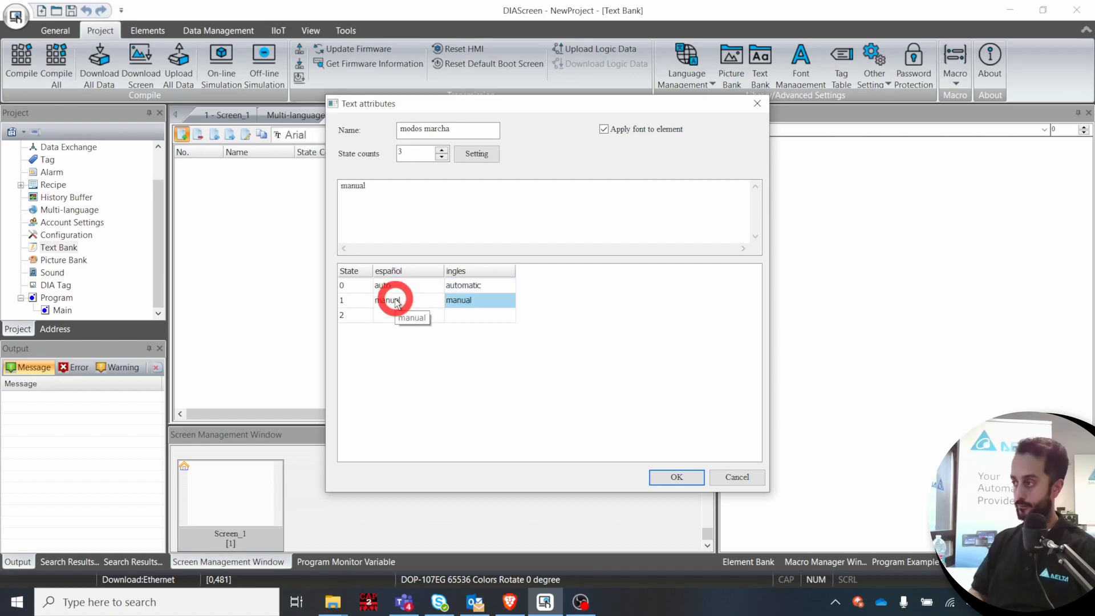
pyautogui.click(398, 302)
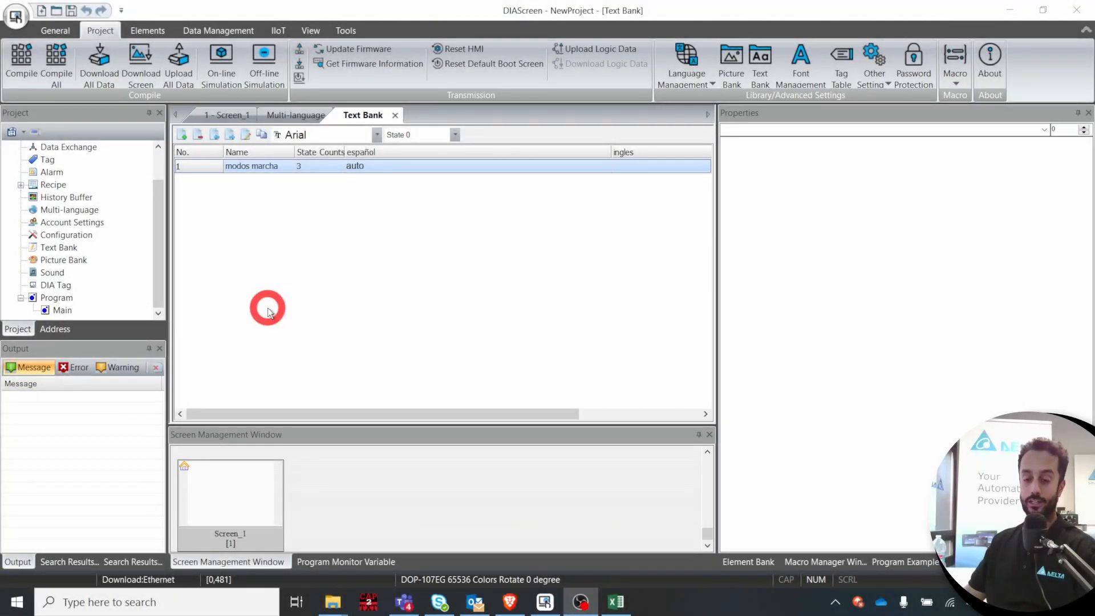
# - Switch to ejemploTextBank.xlsx in Excel, enter automatic, manual and manteinance as the English texts for states 0 to 2, and save
pyautogui.click(229, 137)
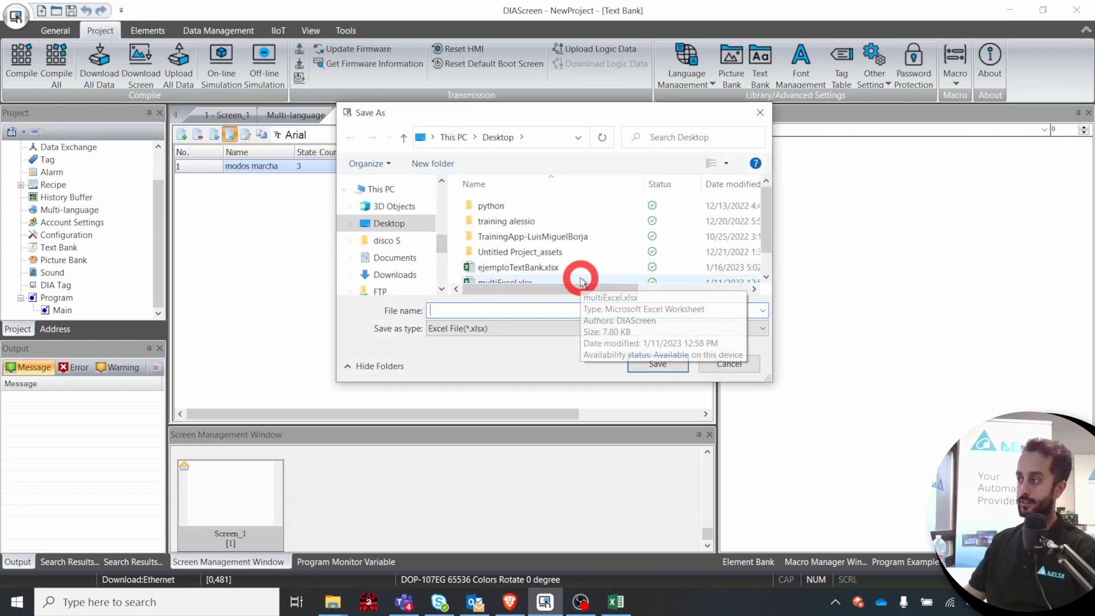
pyautogui.click(760, 118)
pyautogui.click(623, 602)
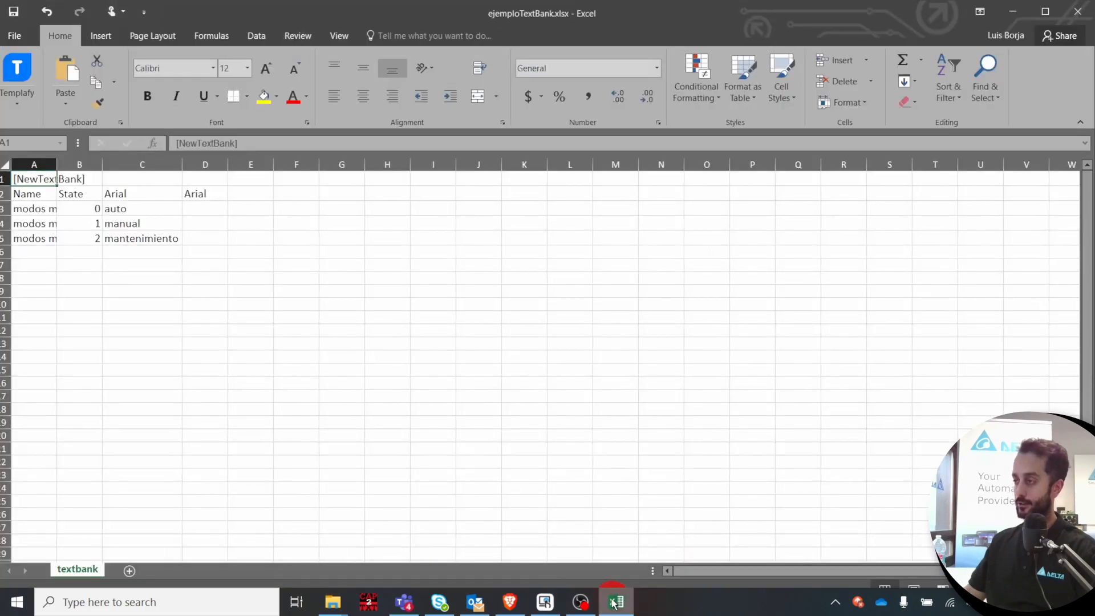
pyautogui.doubleClick(199, 209)
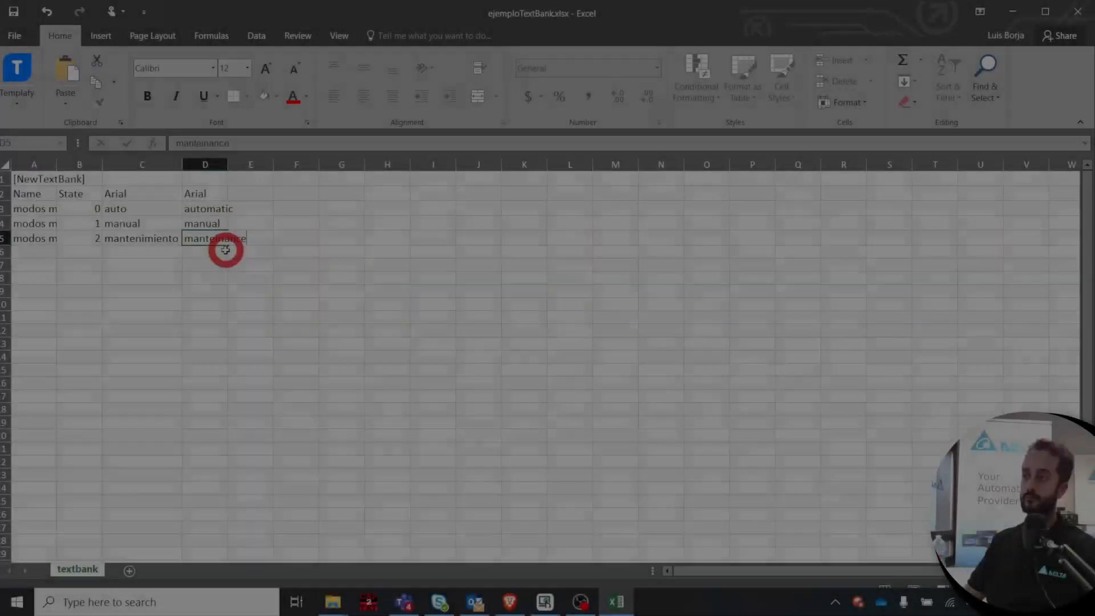
pyautogui.click(218, 267)
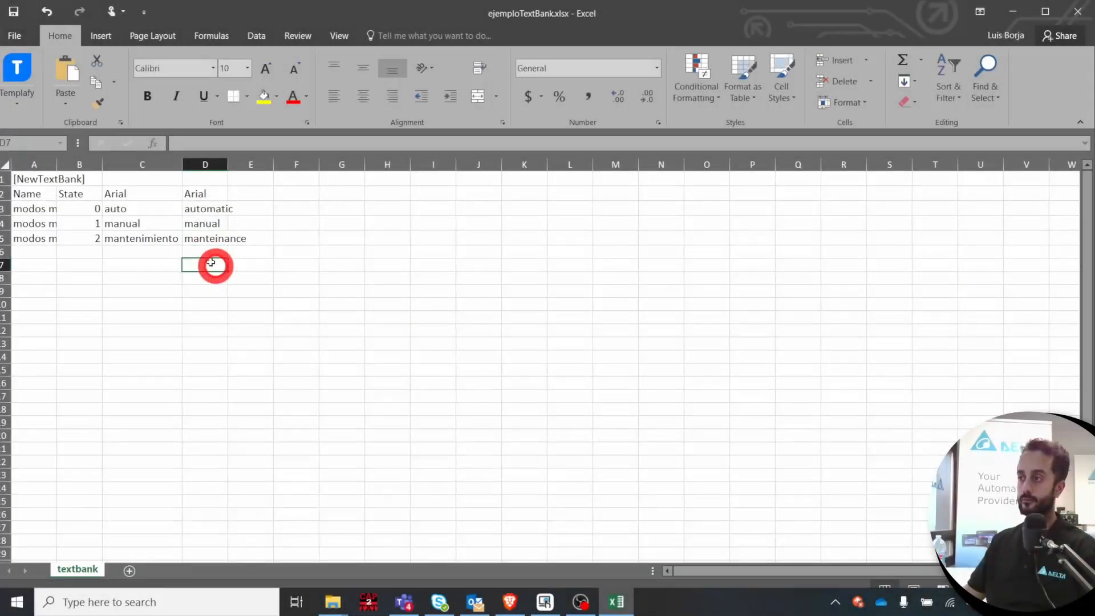
pyautogui.click(21, 18)
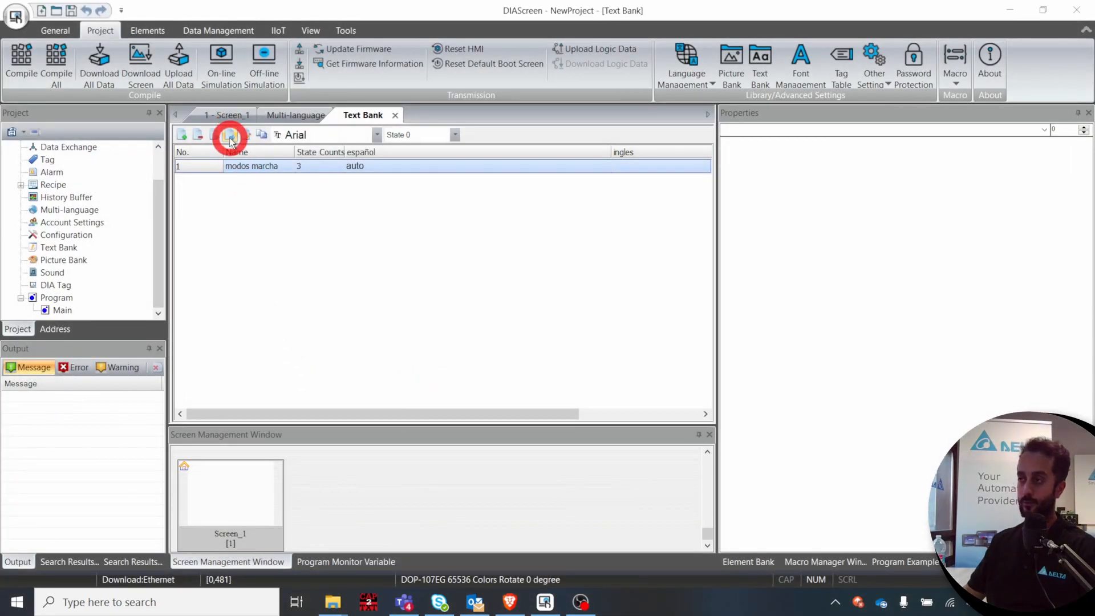
# - Back in DIAScreen, import ejemploTextBank.xlsx into the text bank, overwriting the original data
pyautogui.click(217, 142)
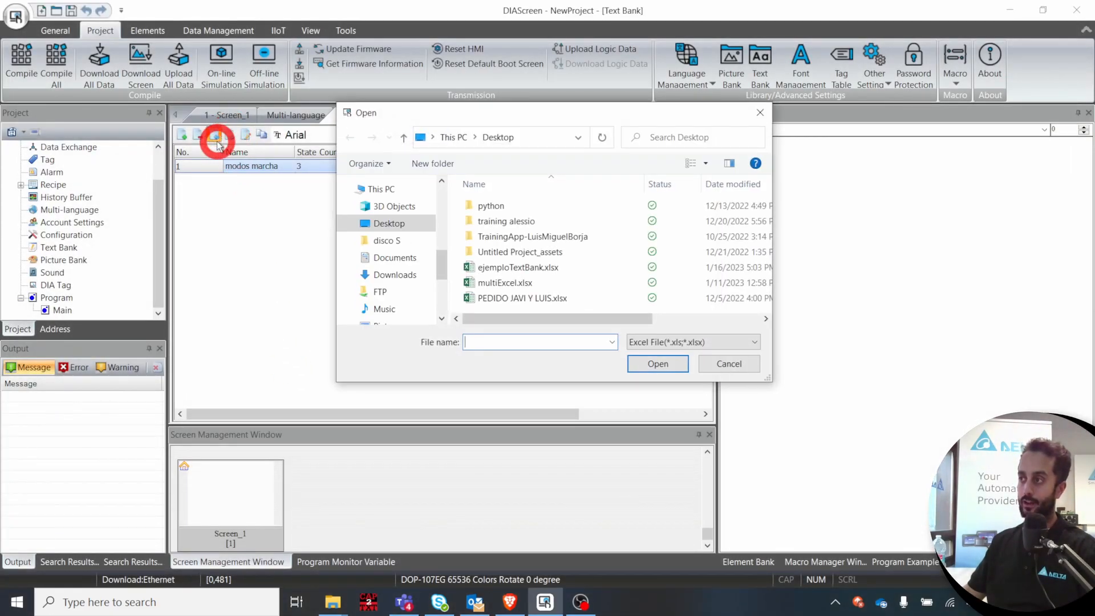
pyautogui.click(536, 269)
pyautogui.click(679, 367)
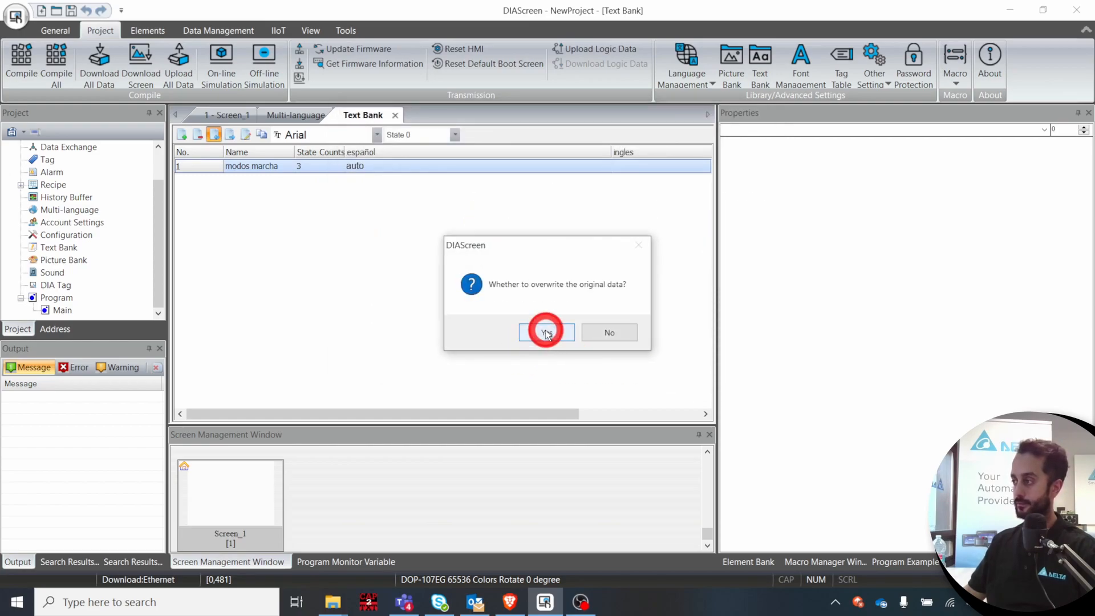
pyautogui.click(539, 332)
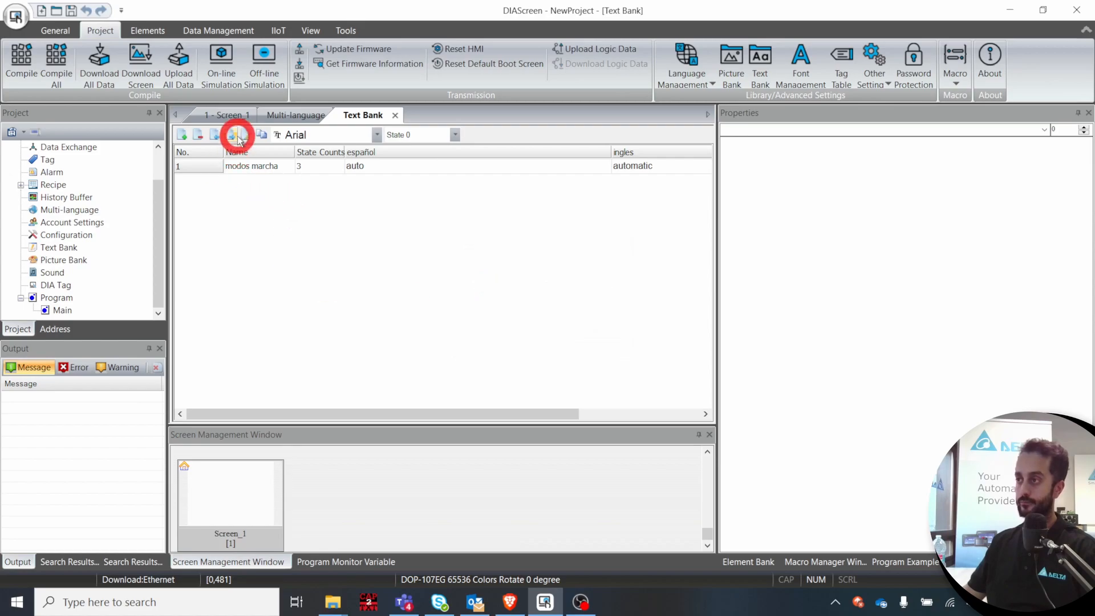
# - Review the Spanish and English texts of every state in the modos marcha text bank entry
pyautogui.click(247, 167)
pyautogui.click(246, 137)
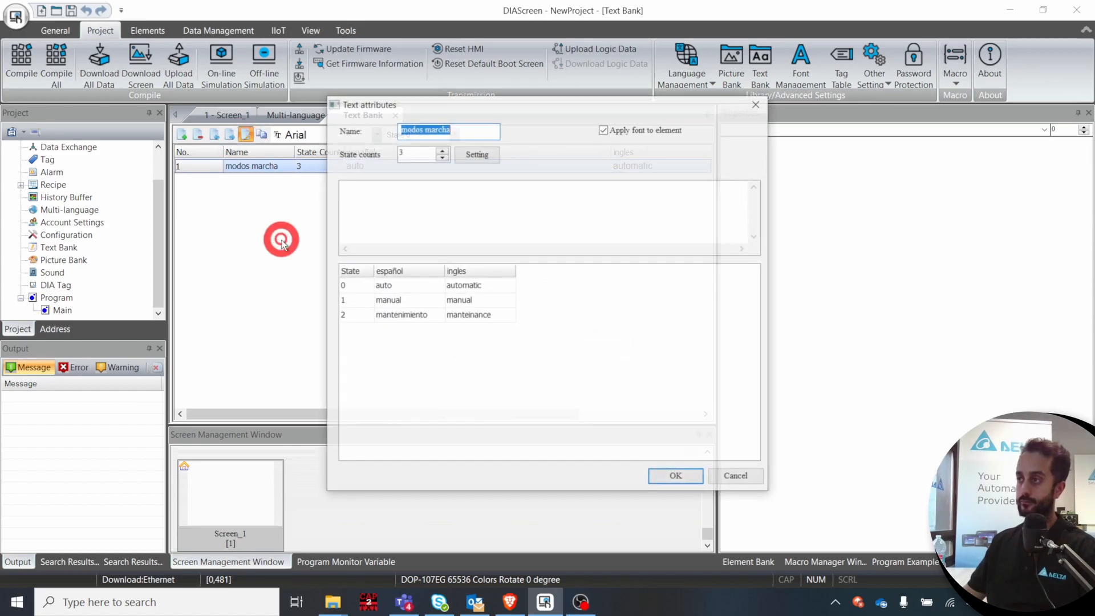
pyautogui.click(677, 477)
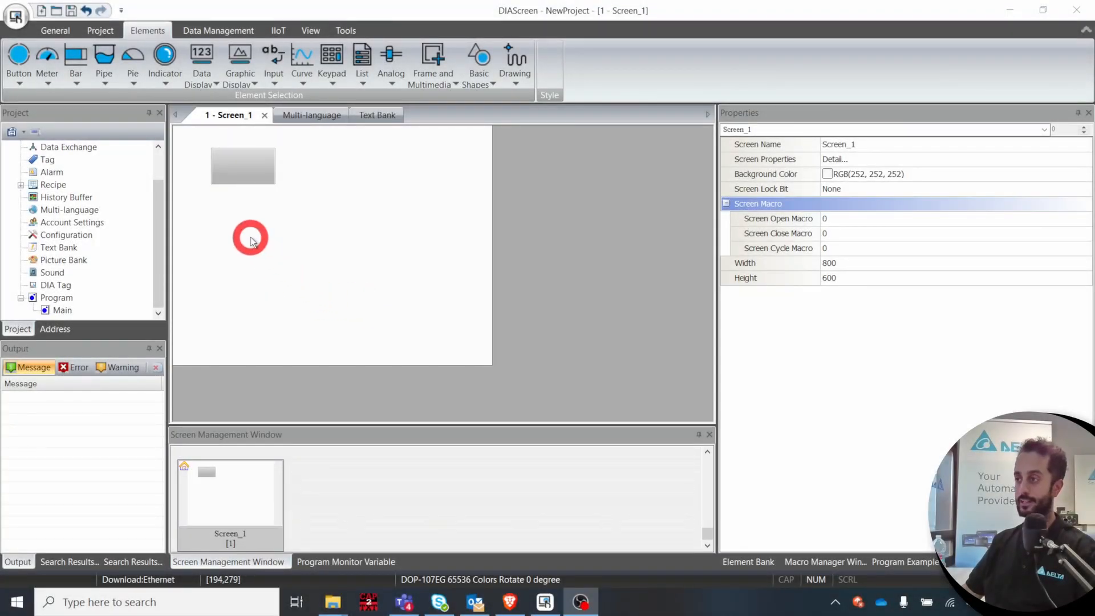
# - Assign the modos marcha text bank entry to the multistate button on Screen_1
pyautogui.click(248, 168)
pyautogui.doubleClick(248, 168)
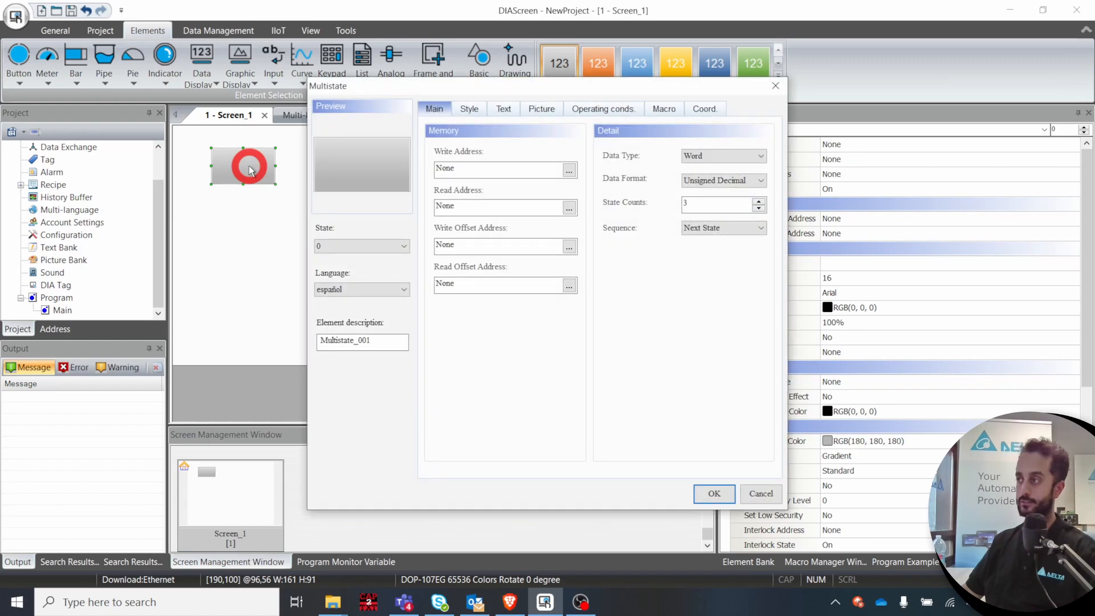
pyautogui.click(503, 111)
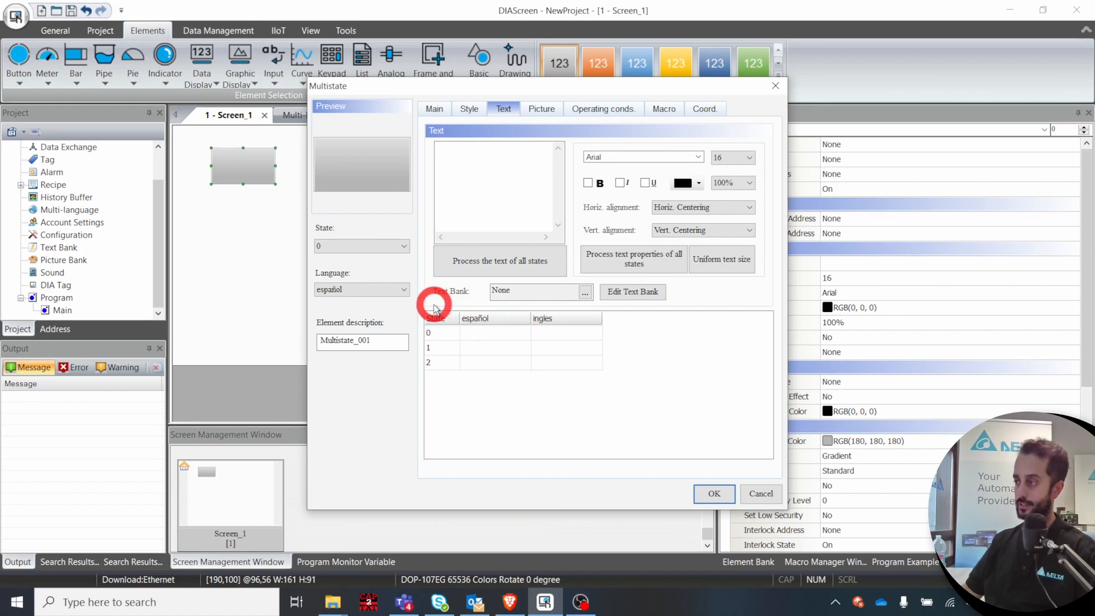
pyautogui.click(587, 291)
pyautogui.click(368, 191)
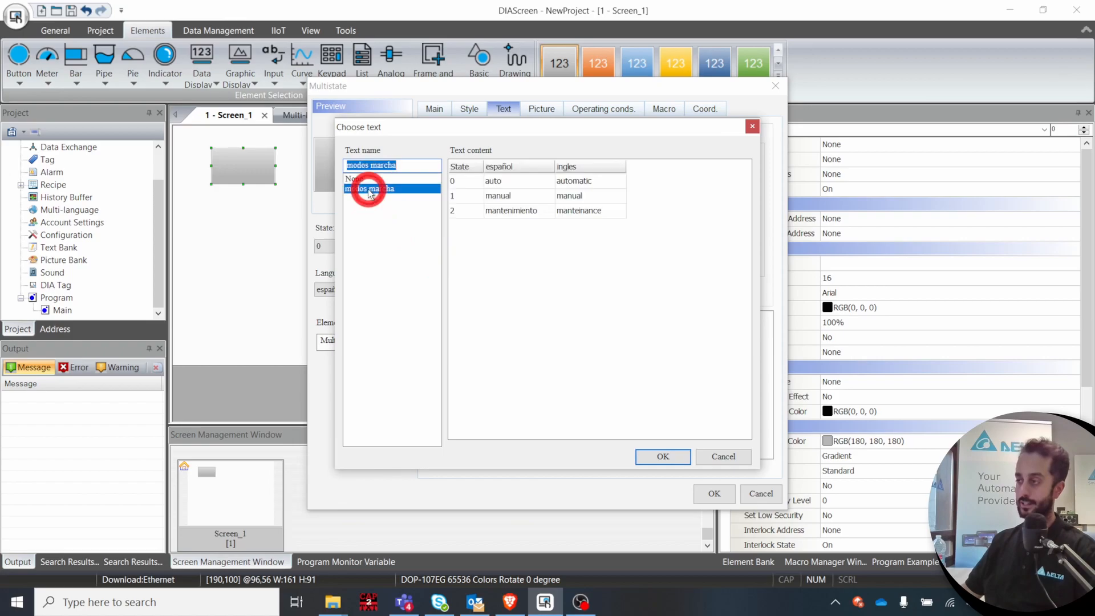
pyautogui.click(663, 457)
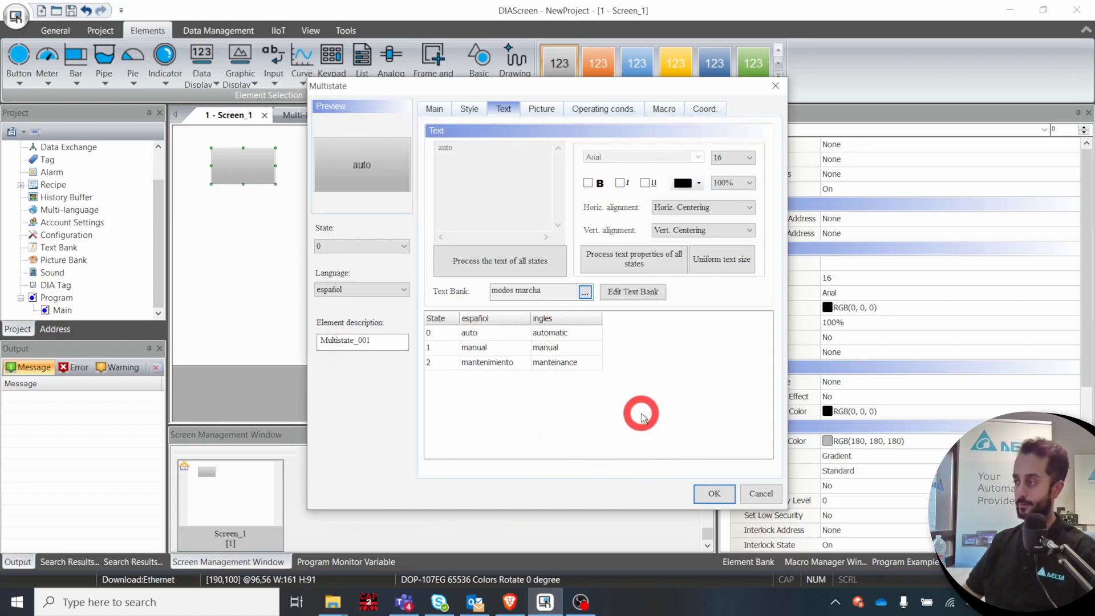
pyautogui.click(717, 496)
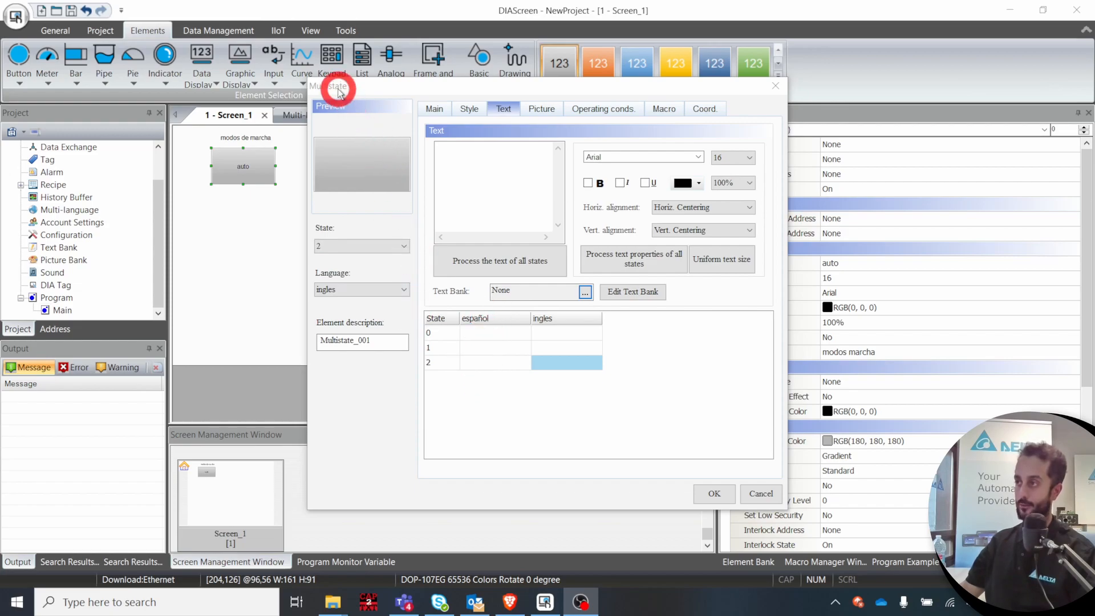
# - Enter auto, manual and mantenimiento directly as the multistate button's Spanish texts for states 0, 1 and 2, and apply them
pyautogui.doubleClick(481, 335)
pyautogui.write('au')
pyautogui.write('to')
pyautogui.doubleClick(481, 348)
pyautogui.write('manual')
pyautogui.doubleClick(498, 362)
pyautogui.write('mantenimien')
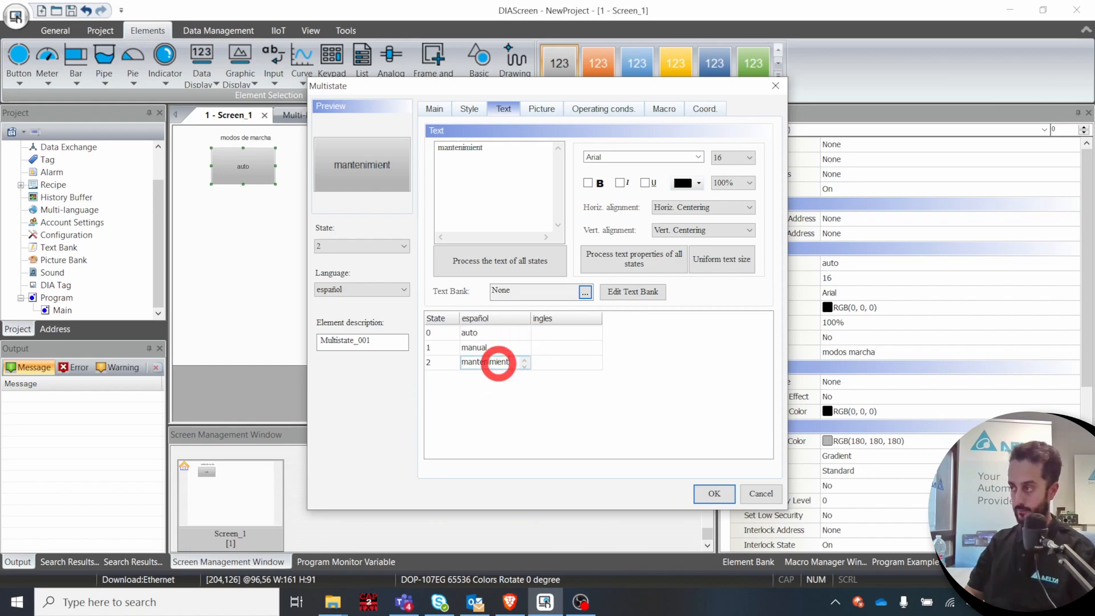
pyautogui.click(711, 494)
pyautogui.click(275, 284)
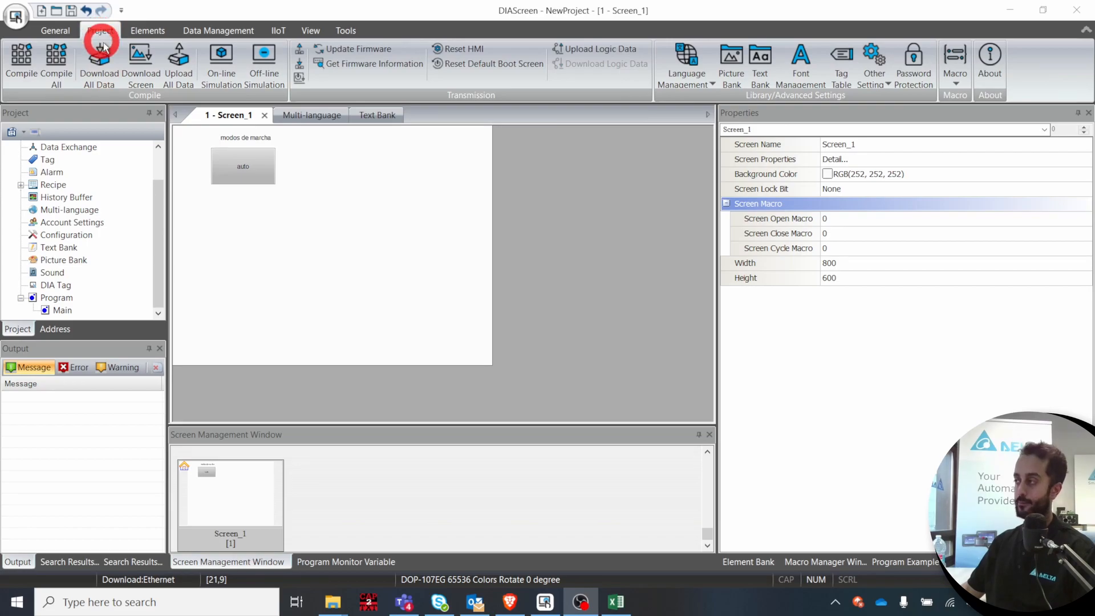
pyautogui.click(701, 85)
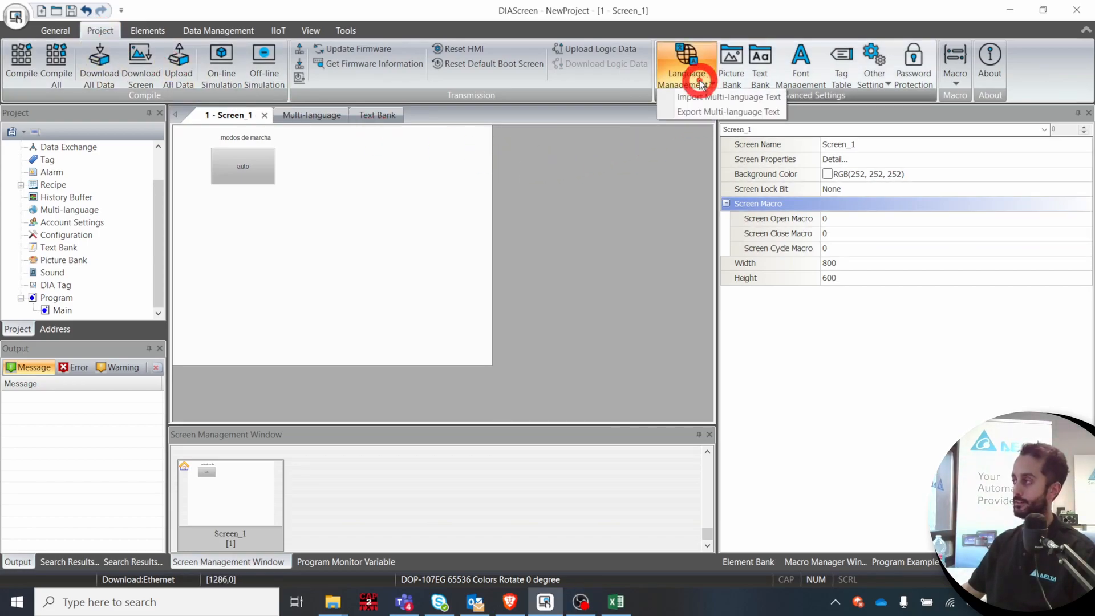
pyautogui.click(704, 111)
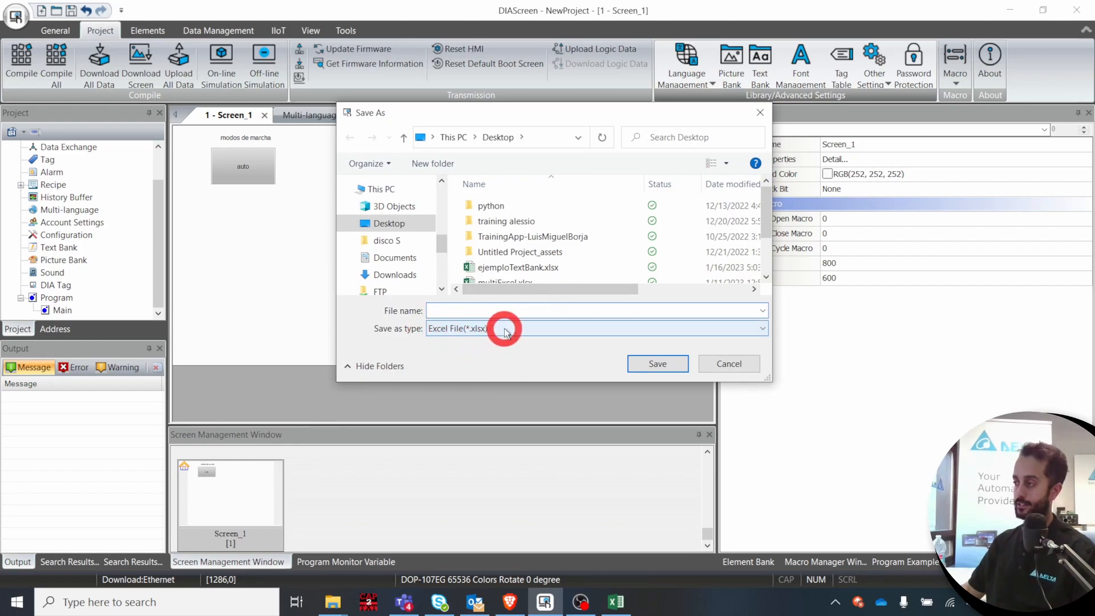
pyautogui.click(762, 113)
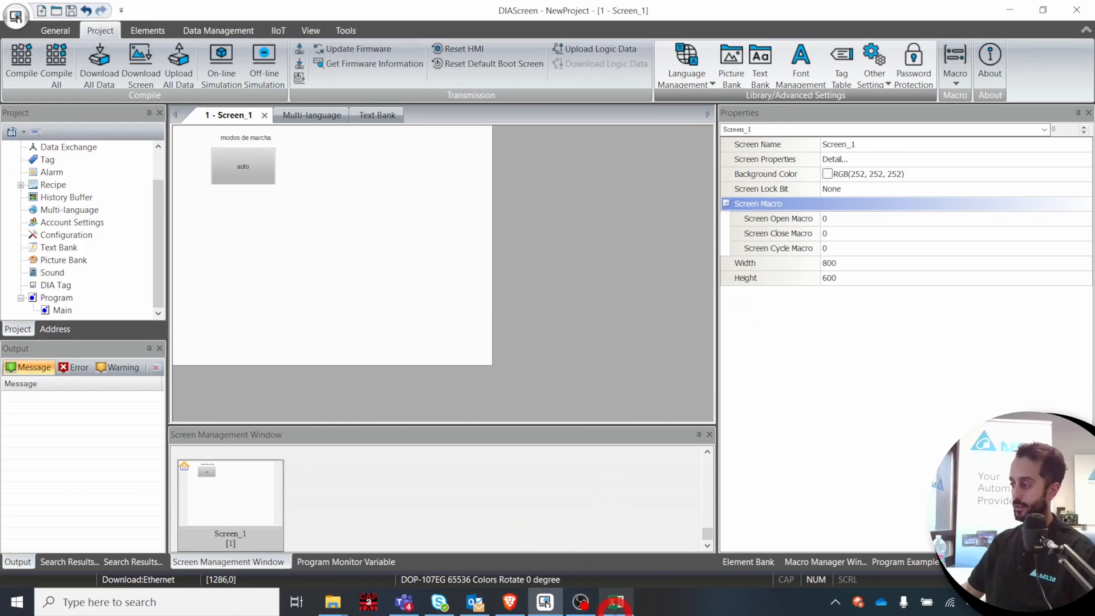
# - In rellenarTextos.xlsx in Excel, fill the ingles column with auto, manual, manteinance and working modes beside the Spanish texts, and save
pyautogui.click(616, 601)
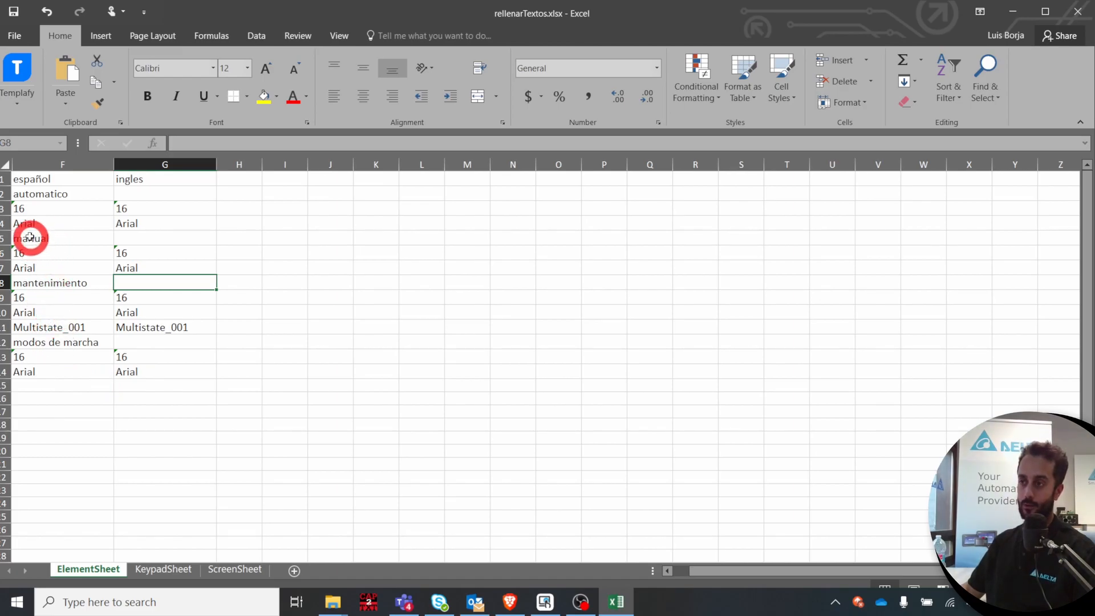
pyautogui.click(140, 232)
pyautogui.doubleClick(141, 232)
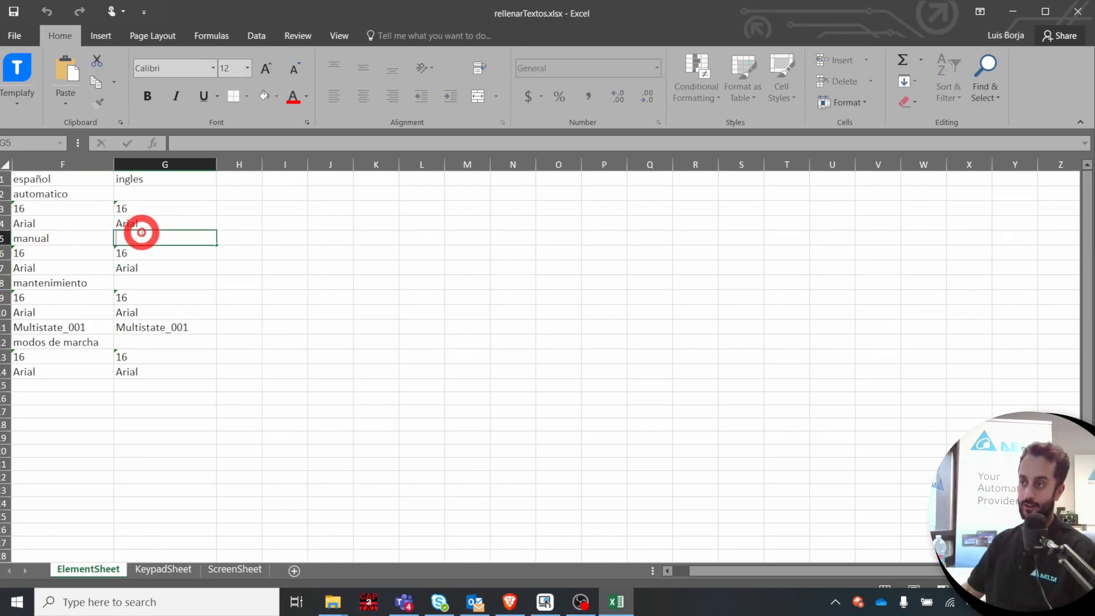
pyautogui.click(147, 194)
pyautogui.doubleClick(148, 194)
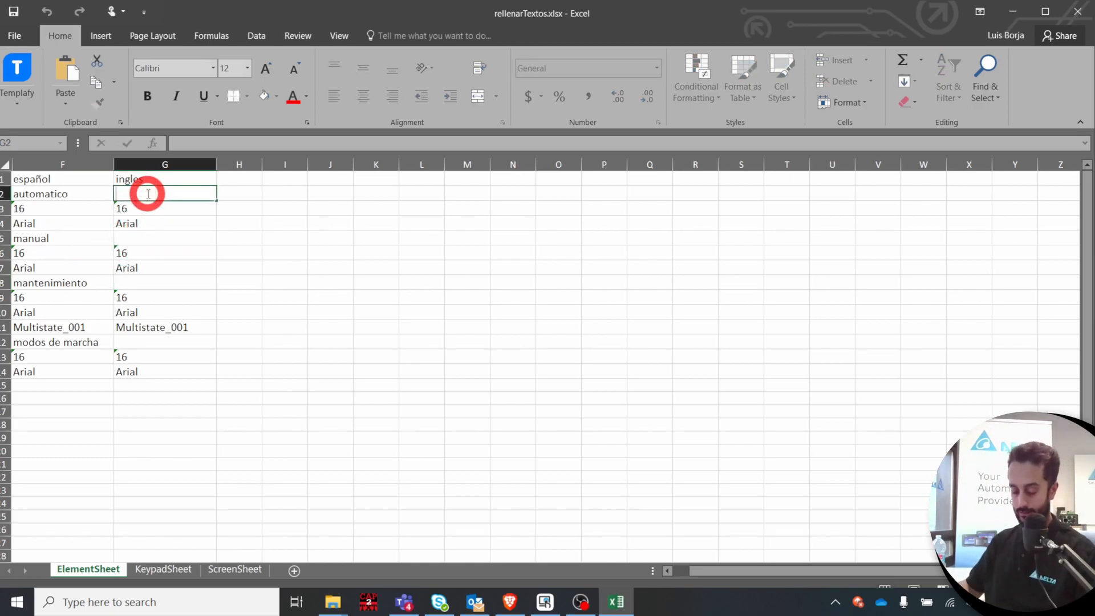
pyautogui.write('e')
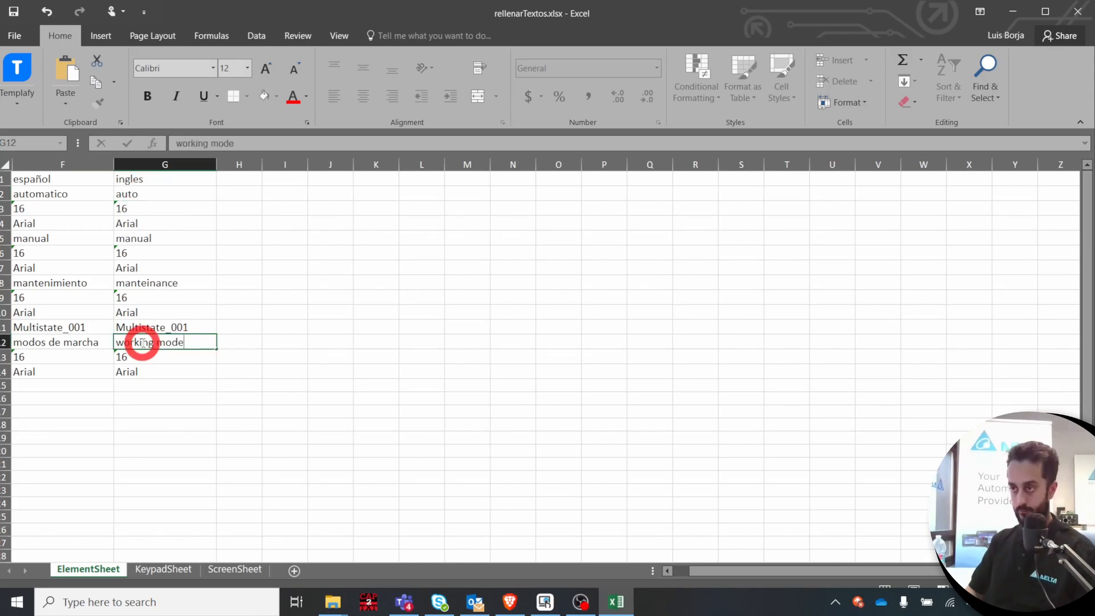
pyautogui.write('s')
pyautogui.click(243, 325)
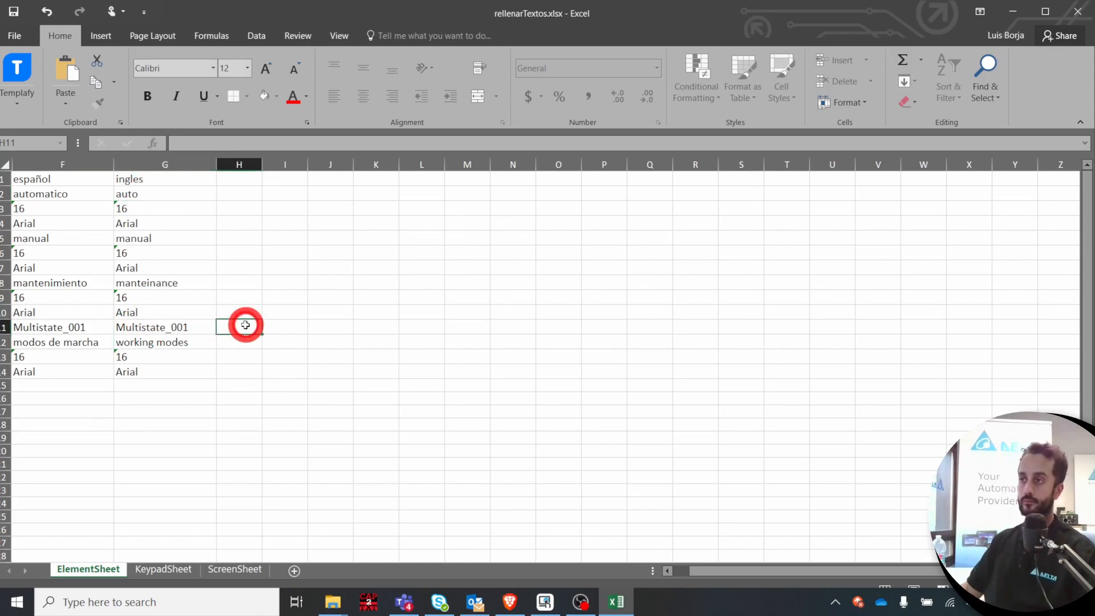
pyautogui.click(13, 12)
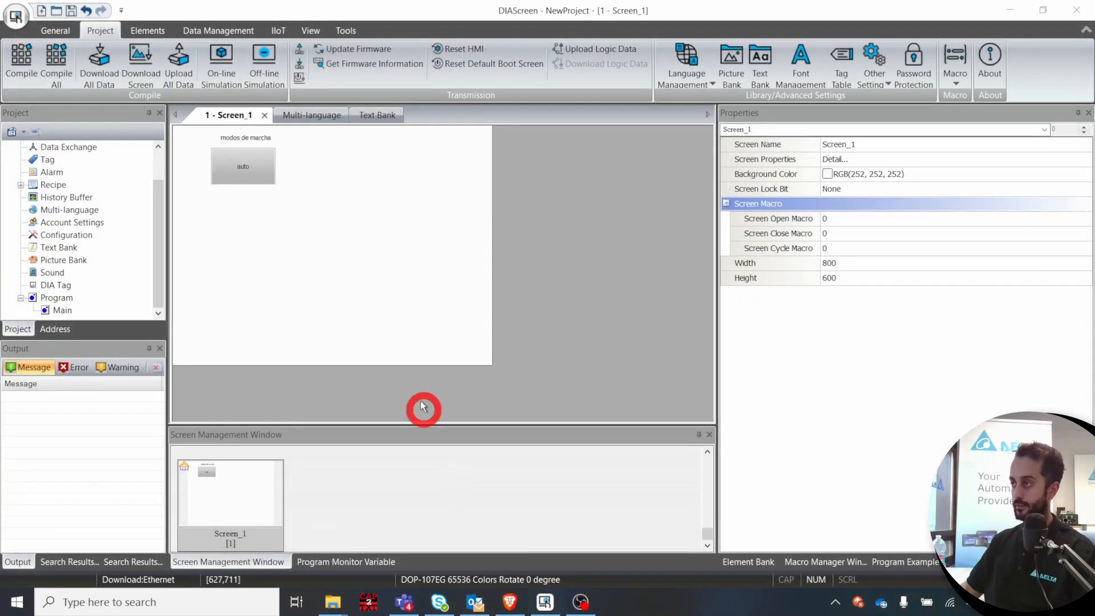
# - Back in DIAScreen, import the multi-language text from rellenarTextos.xlsx on the desktop into the project
pyautogui.click(695, 78)
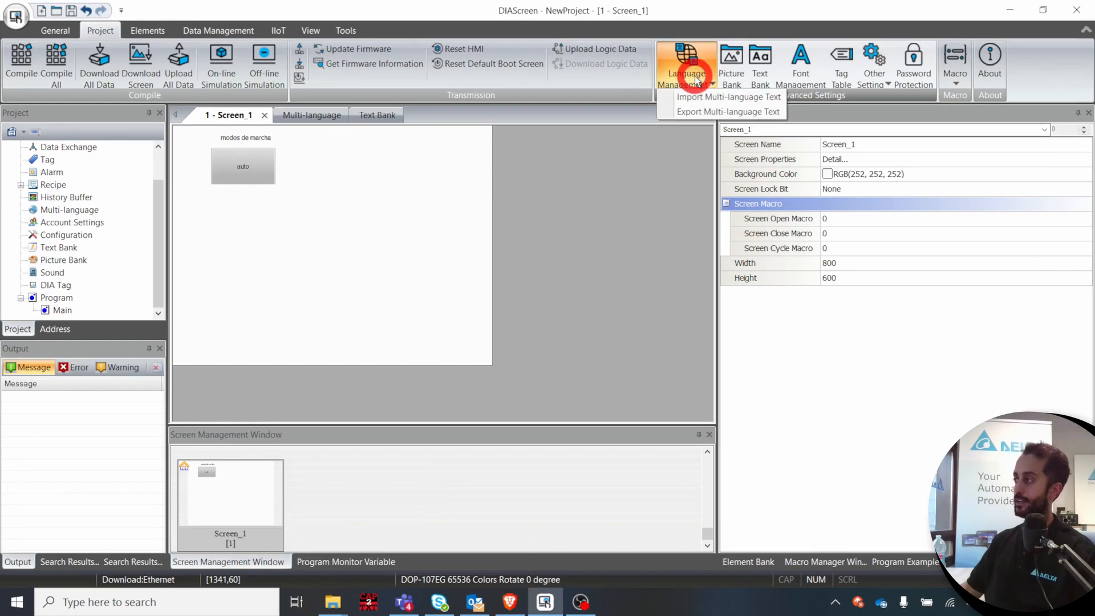
pyautogui.click(700, 97)
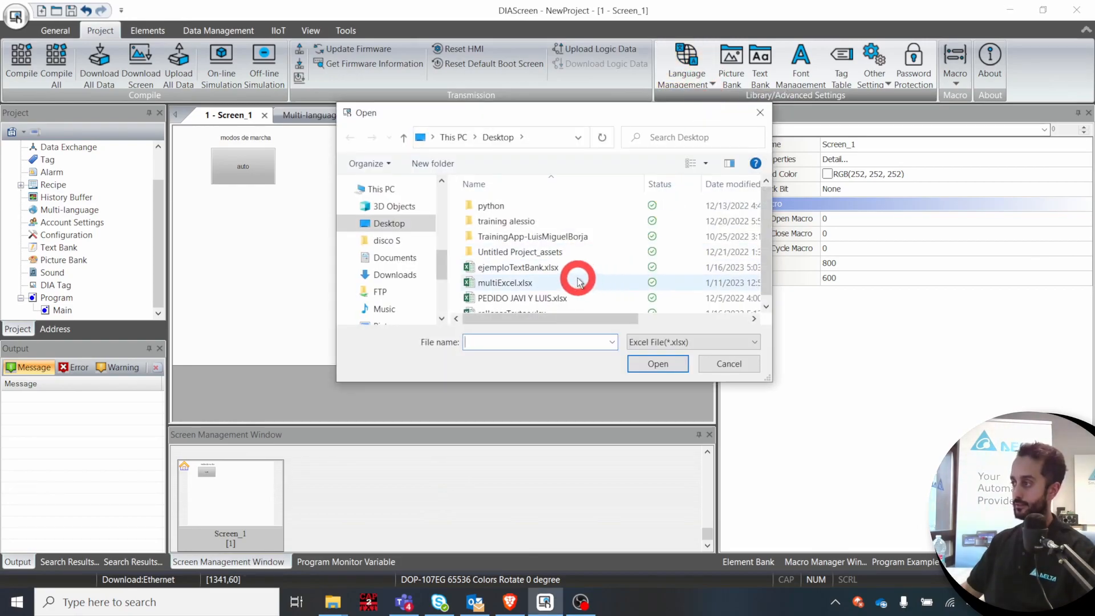
pyautogui.scroll(-1, 557, 288)
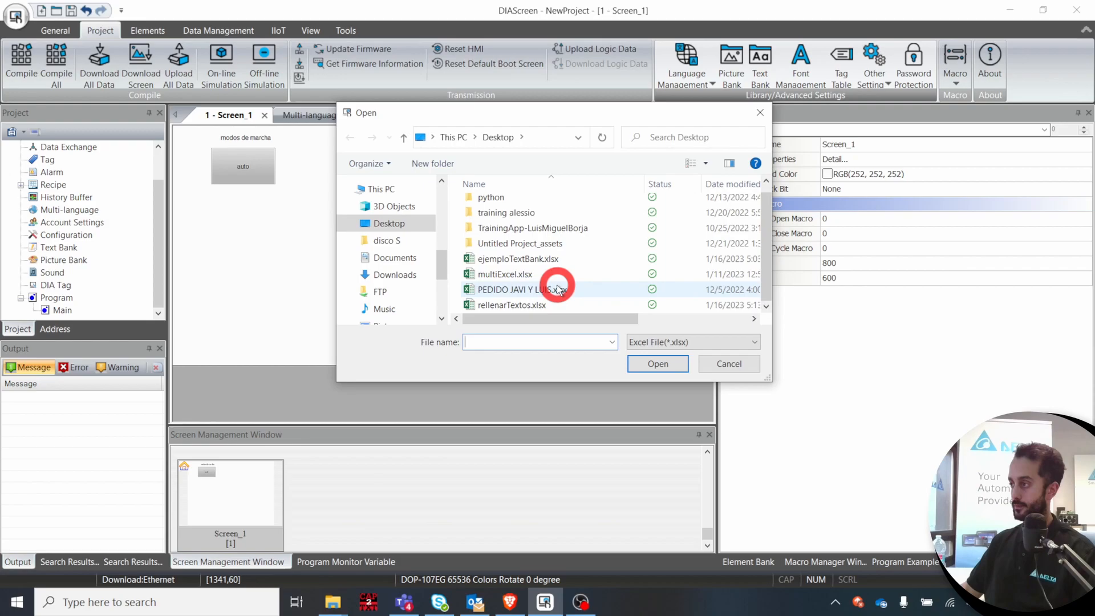
pyautogui.click(563, 305)
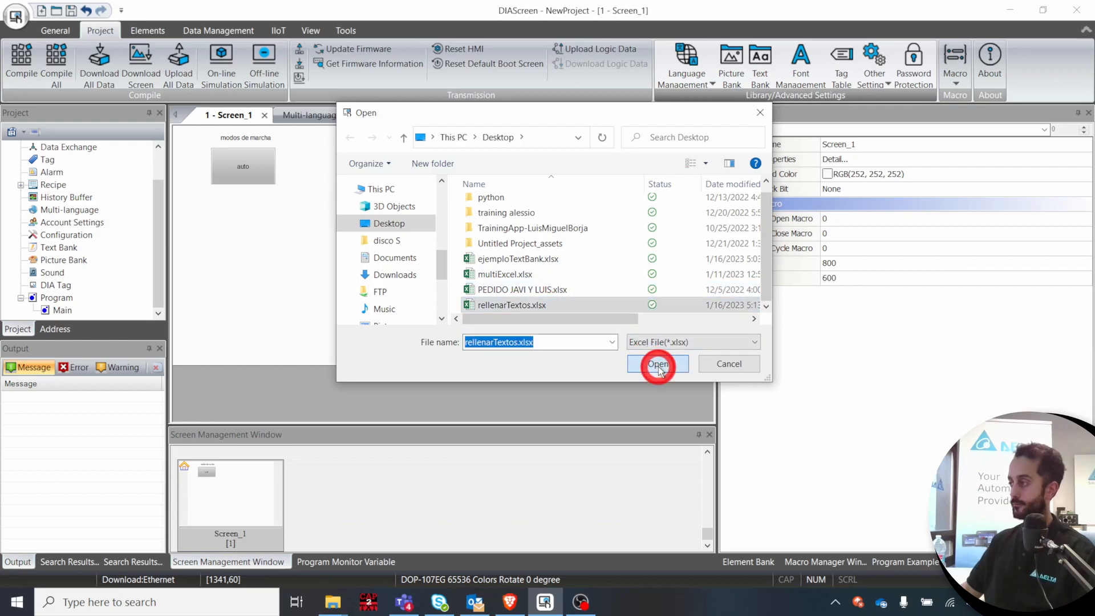
pyautogui.click(659, 364)
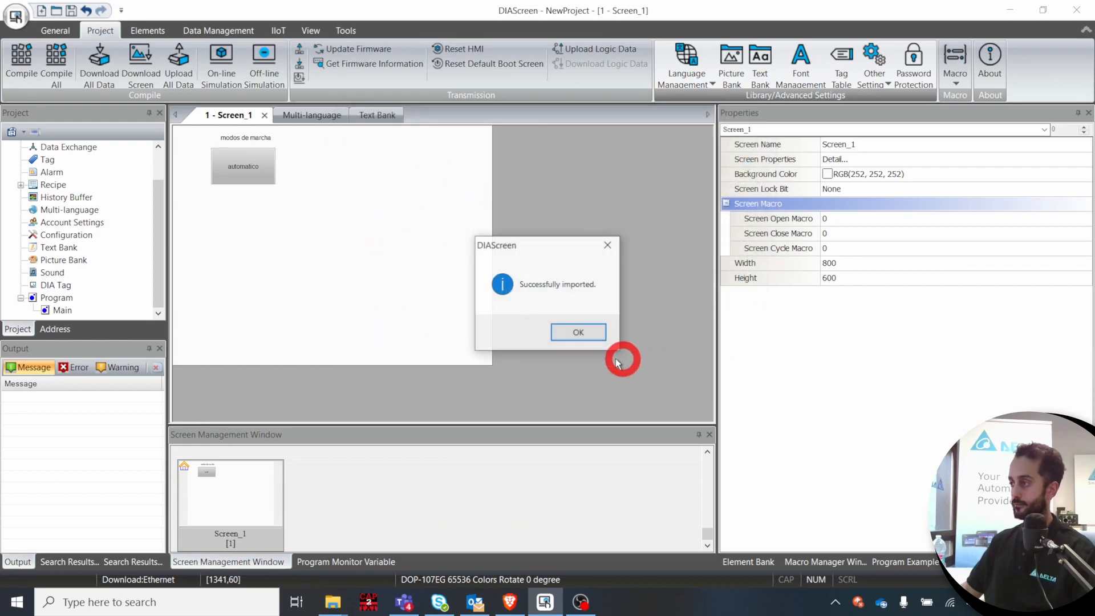
# - Check the imported español and ingles texts of the multistate button and of the modos de marcha label on Screen_1
pyautogui.click(577, 332)
pyautogui.click(249, 168)
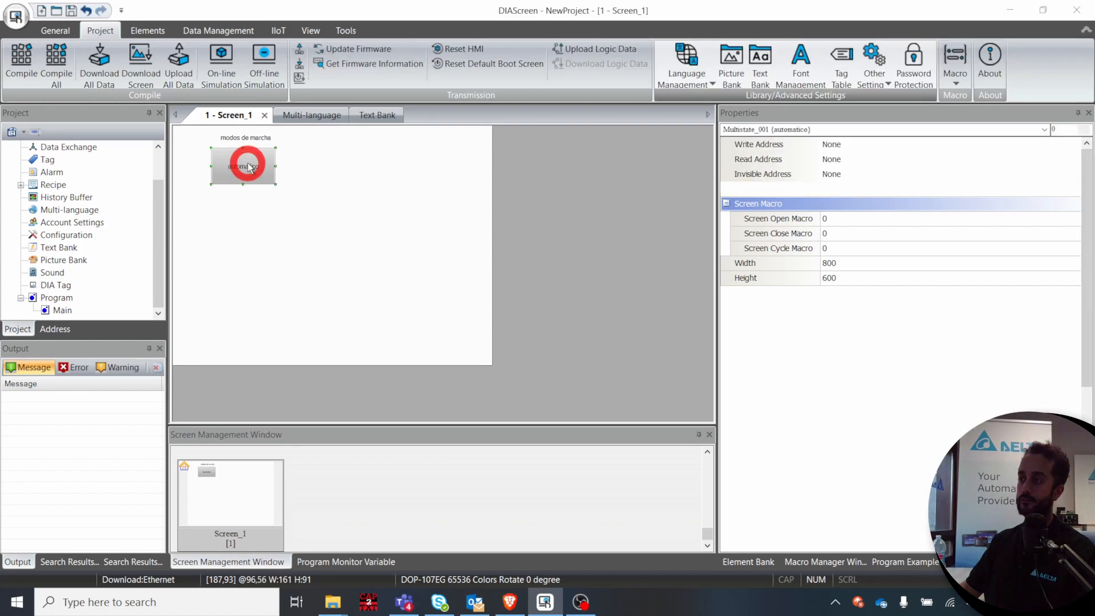
pyautogui.doubleClick(248, 164)
pyautogui.click(504, 110)
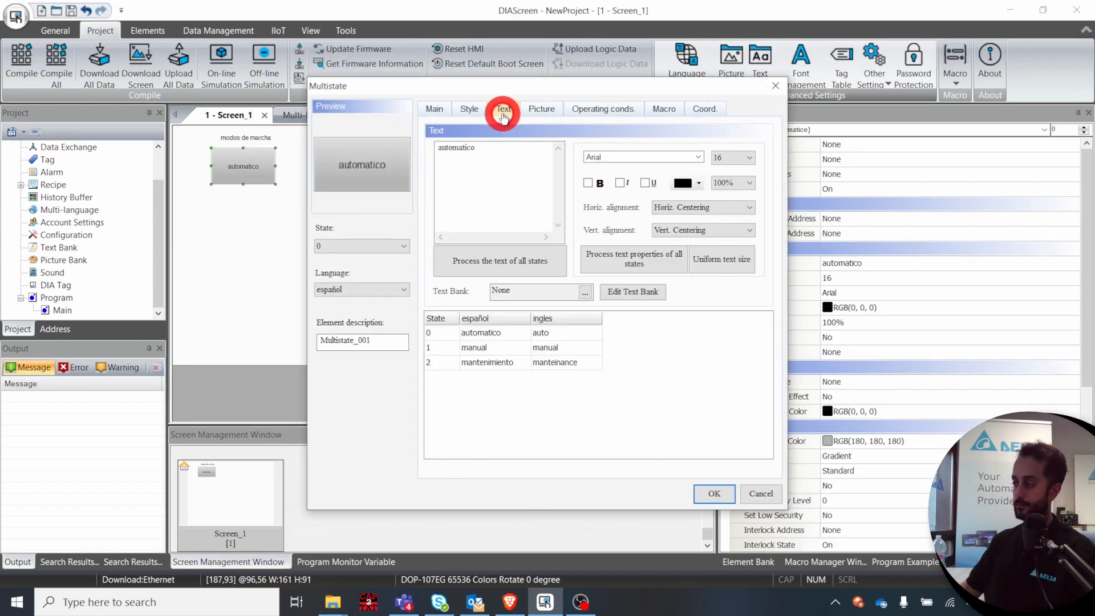
pyautogui.click(716, 494)
pyautogui.click(249, 137)
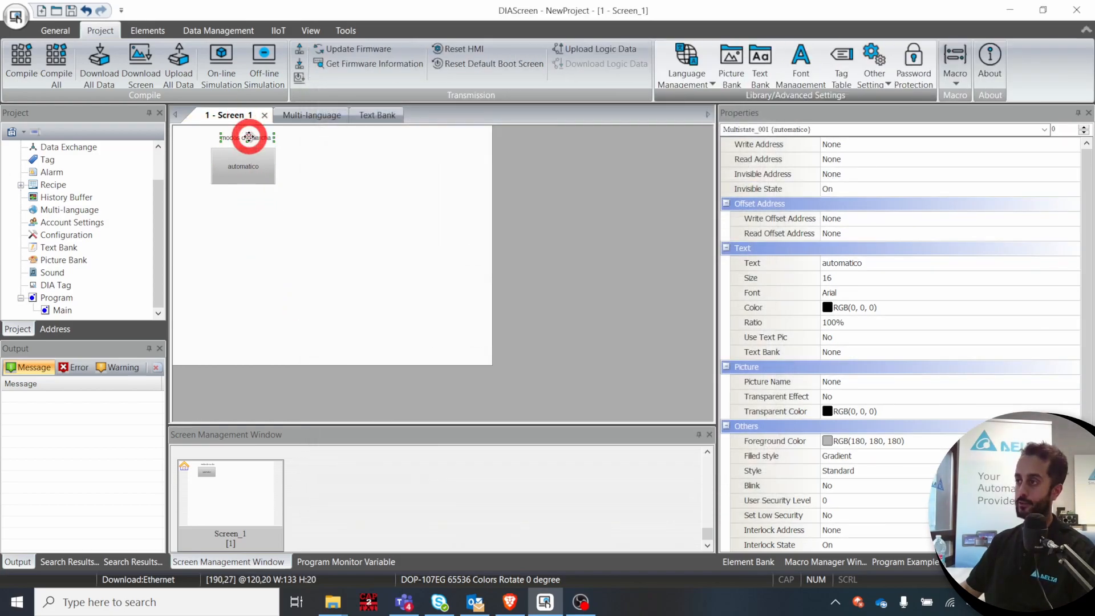
pyautogui.doubleClick(250, 137)
pyautogui.click(504, 109)
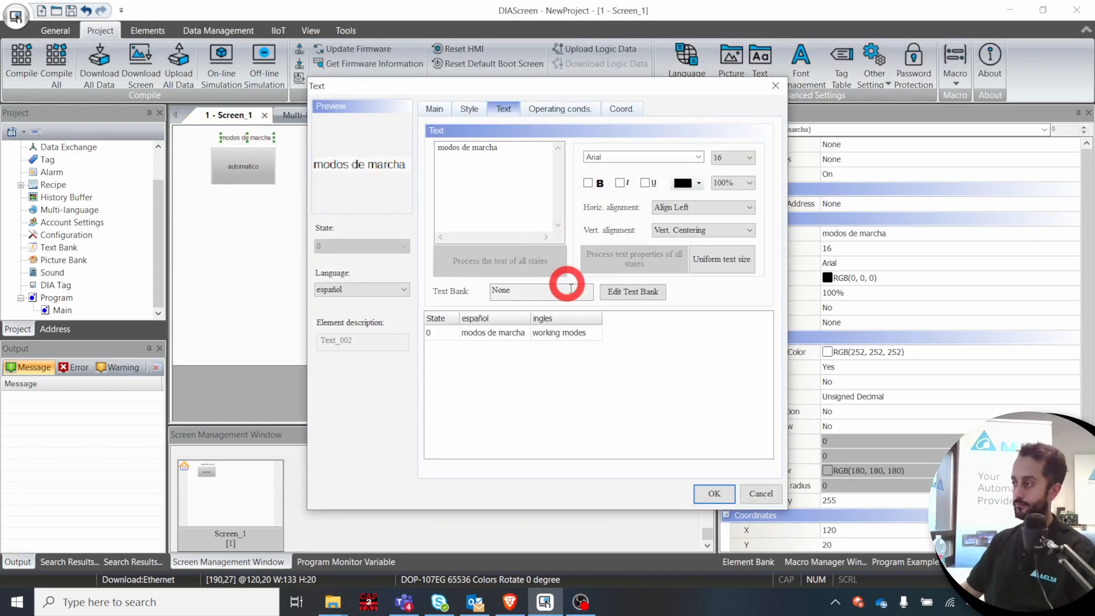
pyautogui.click(714, 494)
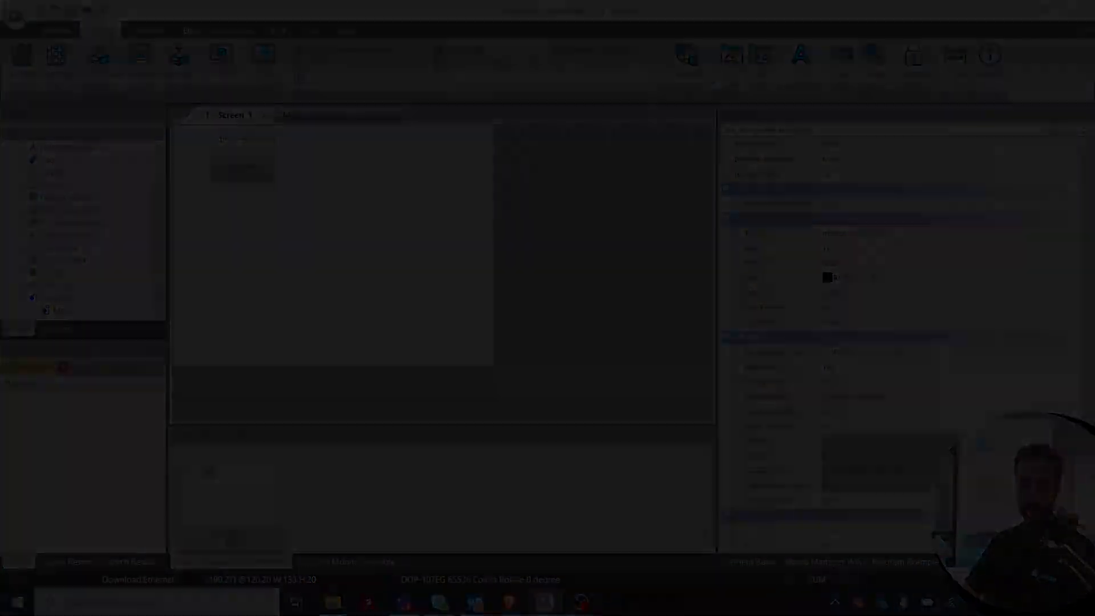
pyautogui.click(242, 377)
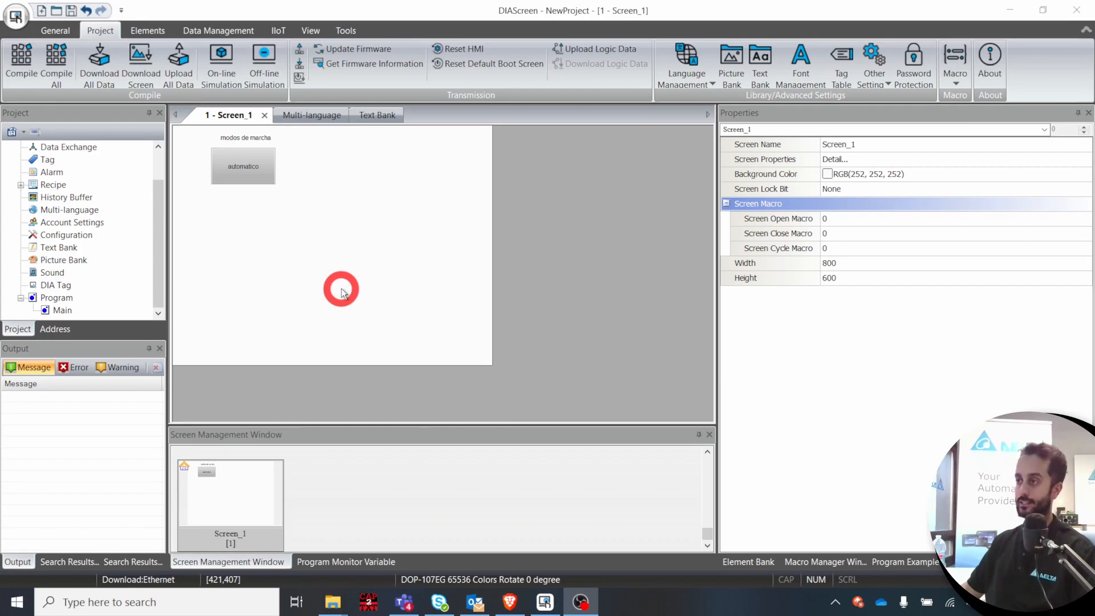
pyautogui.click(691, 84)
pyautogui.click(695, 111)
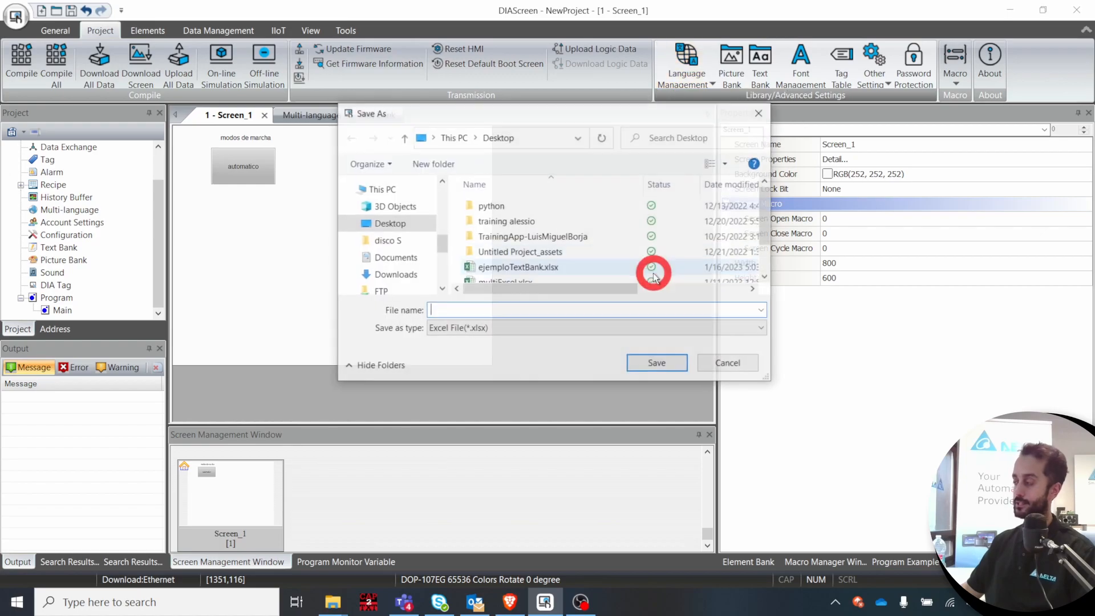
pyautogui.click(482, 329)
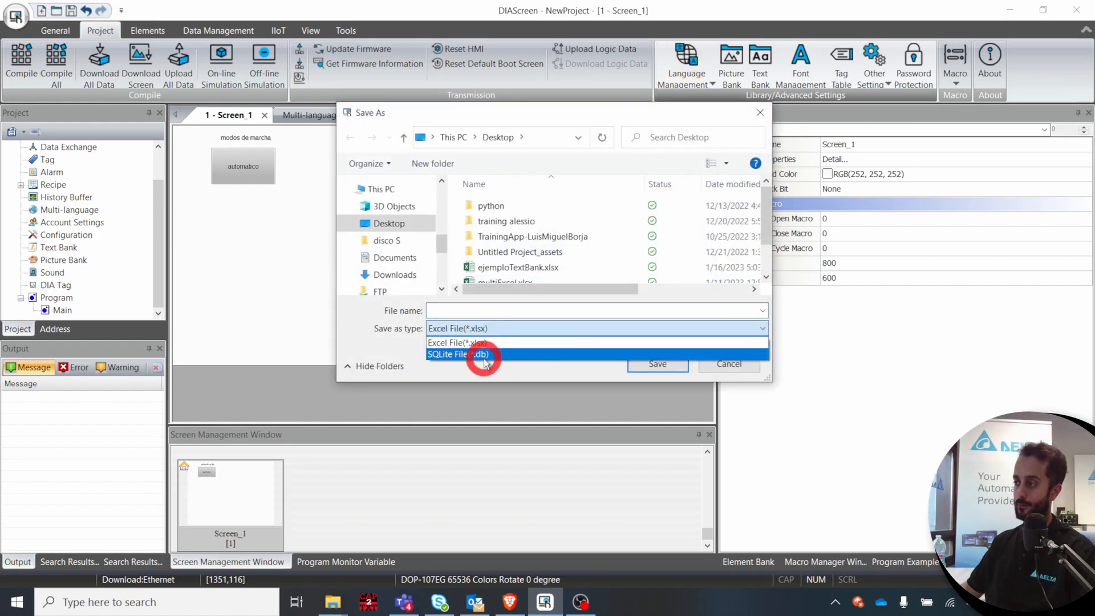
pyautogui.click(488, 355)
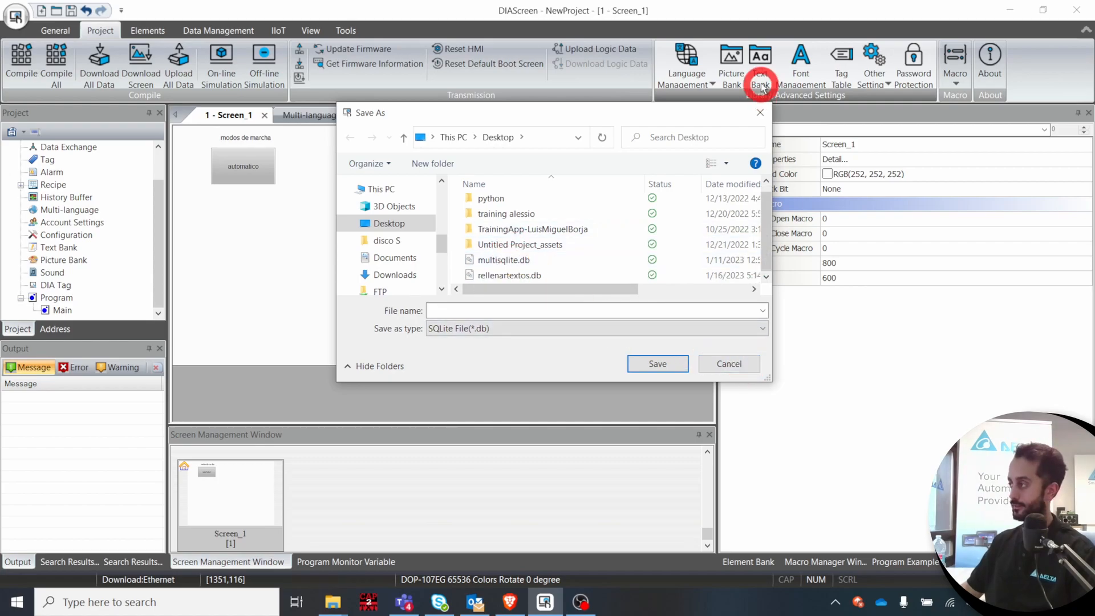
pyautogui.click(761, 112)
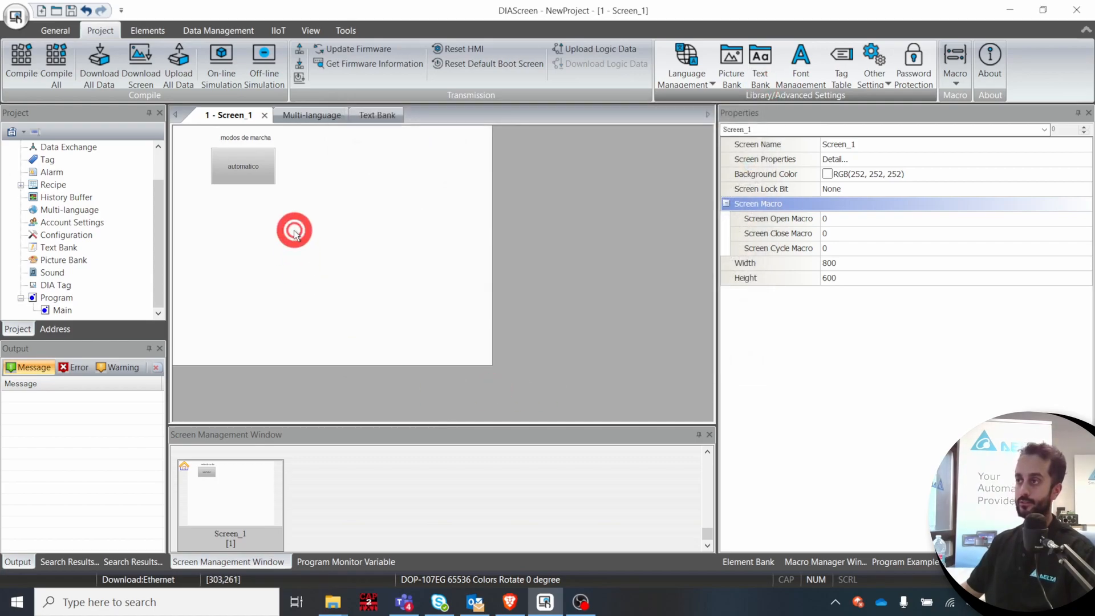
# - Open rellenartextos.db from the desktop in the Multi-language Editor
pyautogui.click(349, 31)
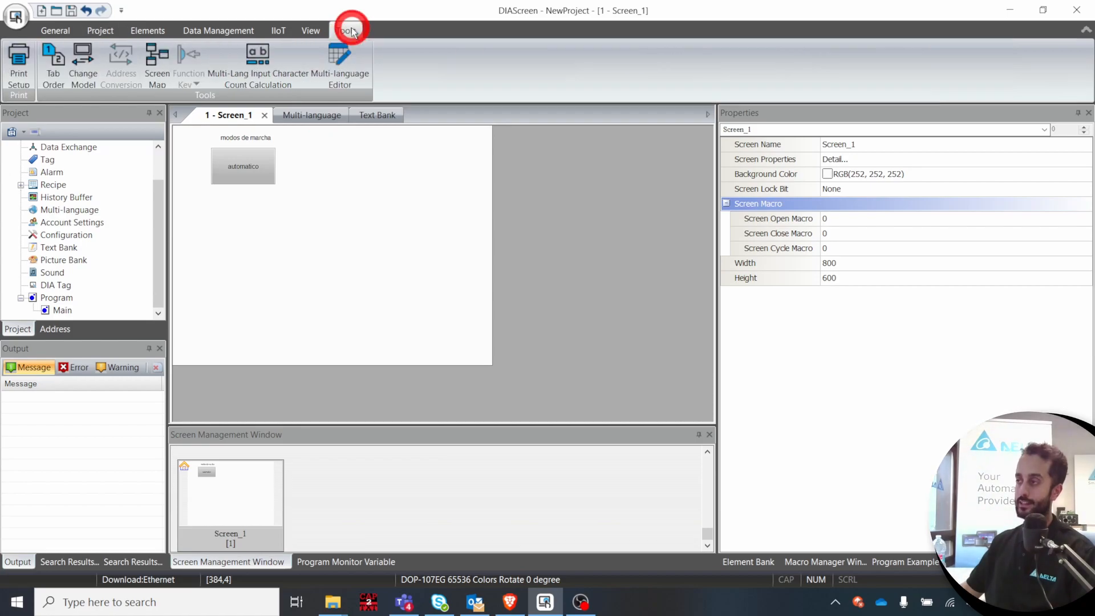
pyautogui.click(342, 71)
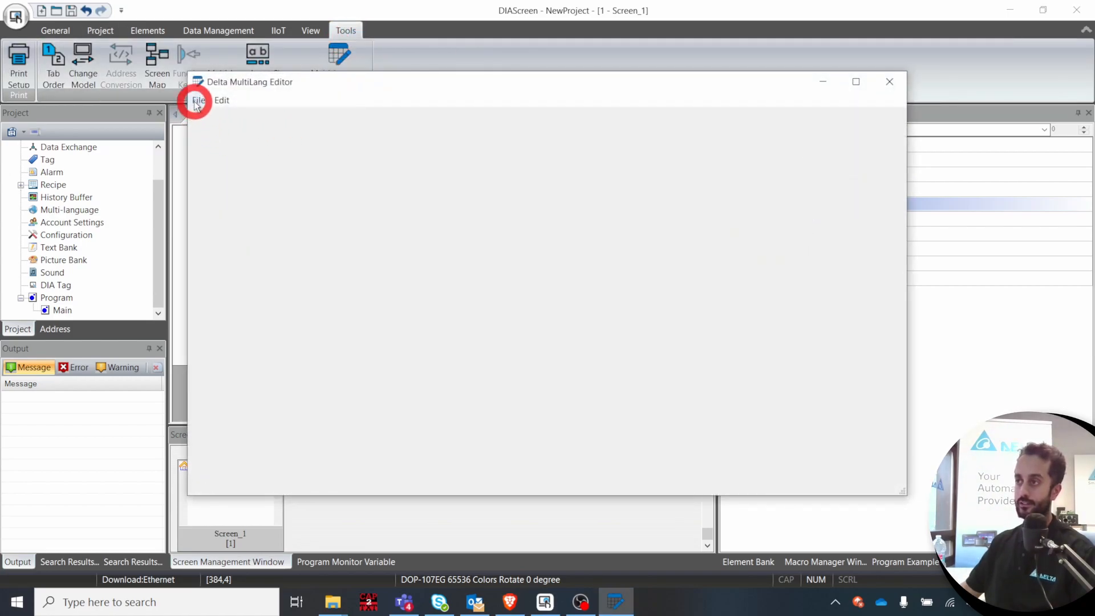
pyautogui.click(197, 101)
pyautogui.click(219, 115)
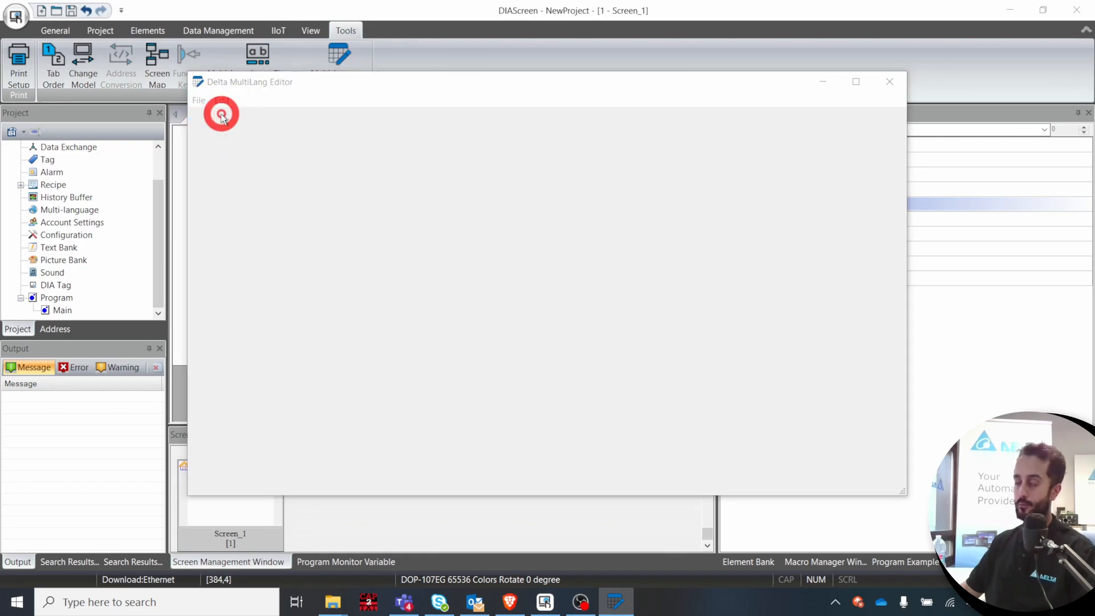
pyautogui.click(245, 215)
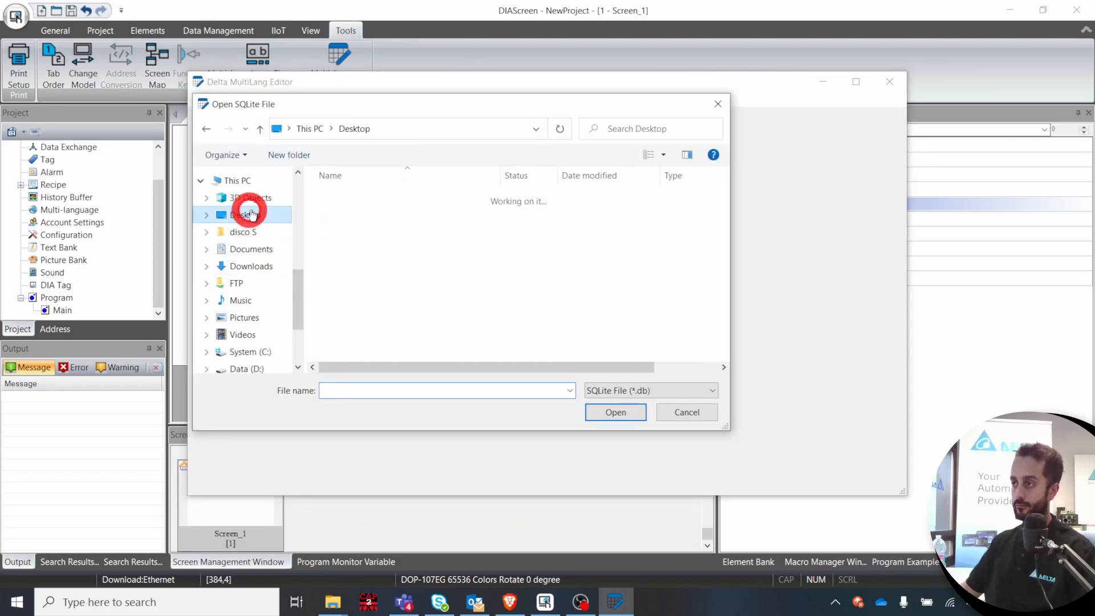
pyautogui.click(412, 275)
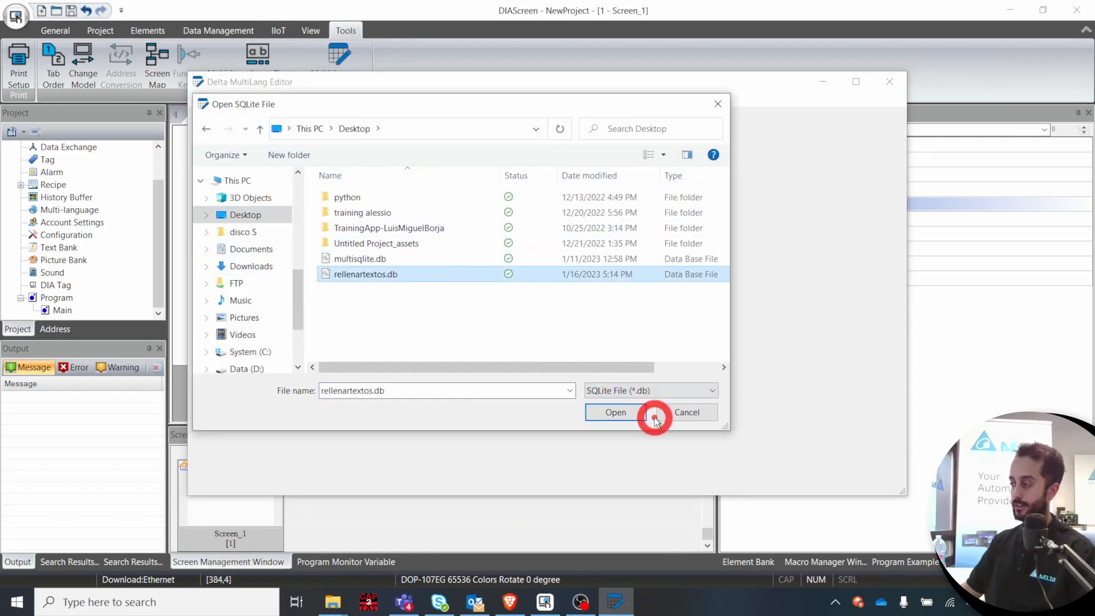
pyautogui.click(617, 412)
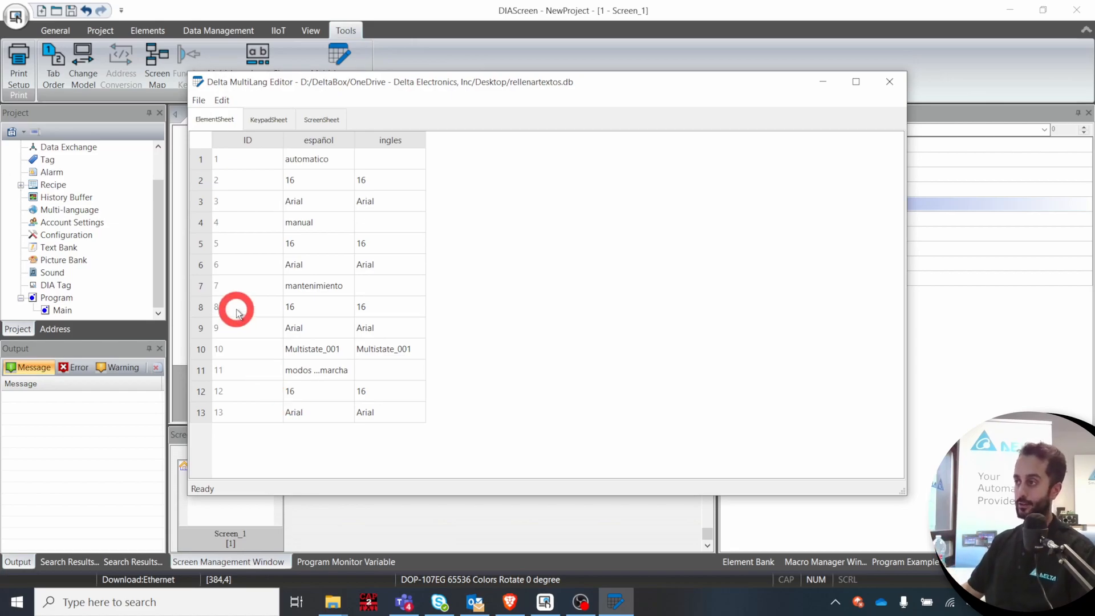
# - Fill the empty ingles cells with auto, manual, manteinance and working modes, save the database, and close the editor
pyautogui.doubleClick(380, 165)
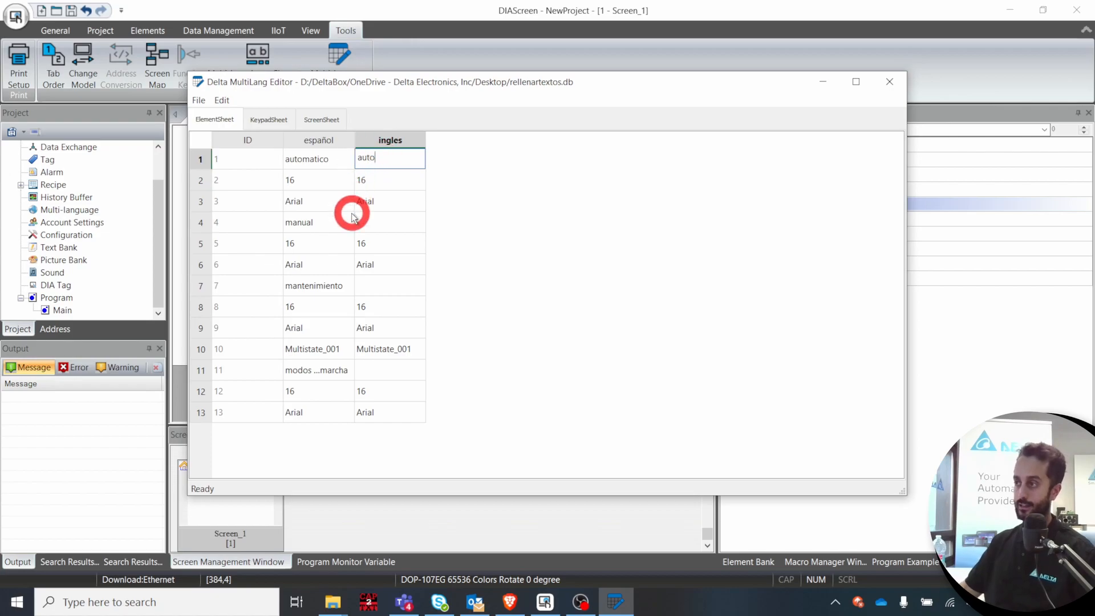
pyautogui.doubleClick(377, 221)
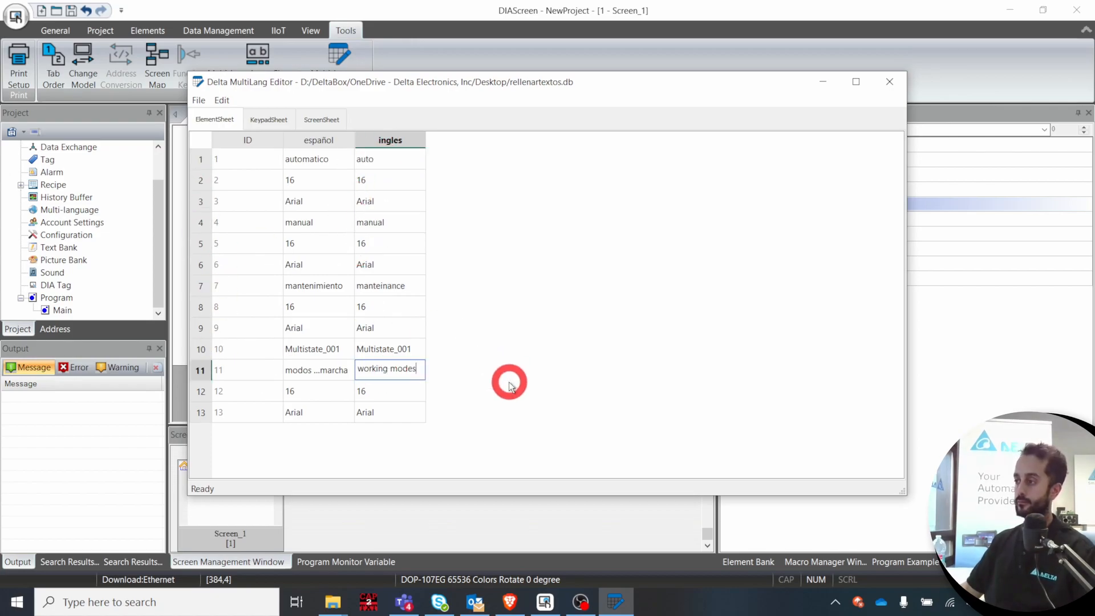
pyautogui.click(374, 411)
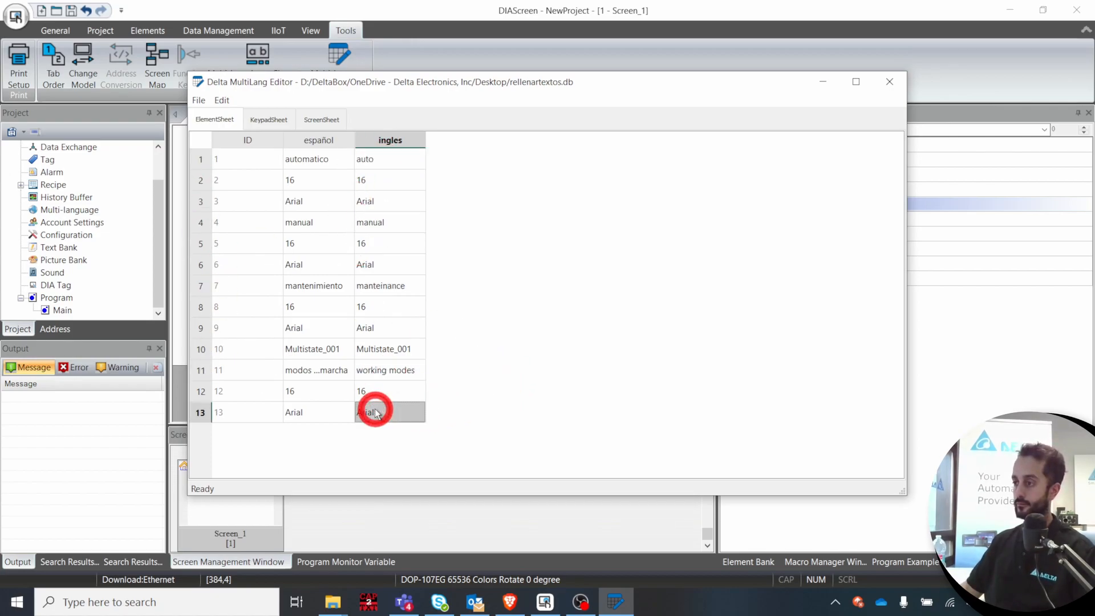
pyautogui.click(198, 101)
pyautogui.click(218, 128)
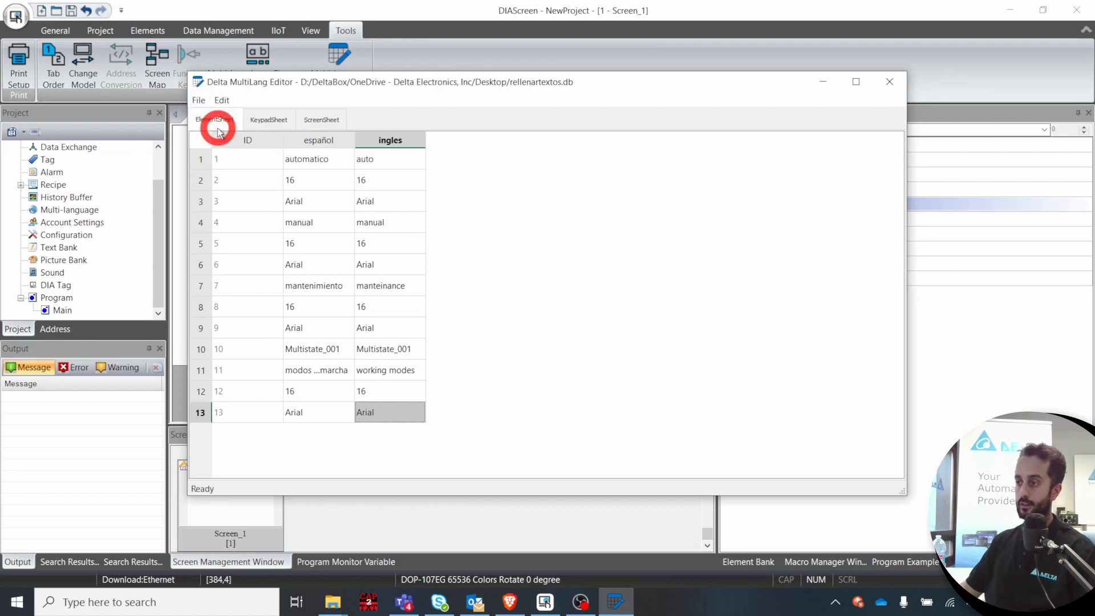
pyautogui.click(891, 87)
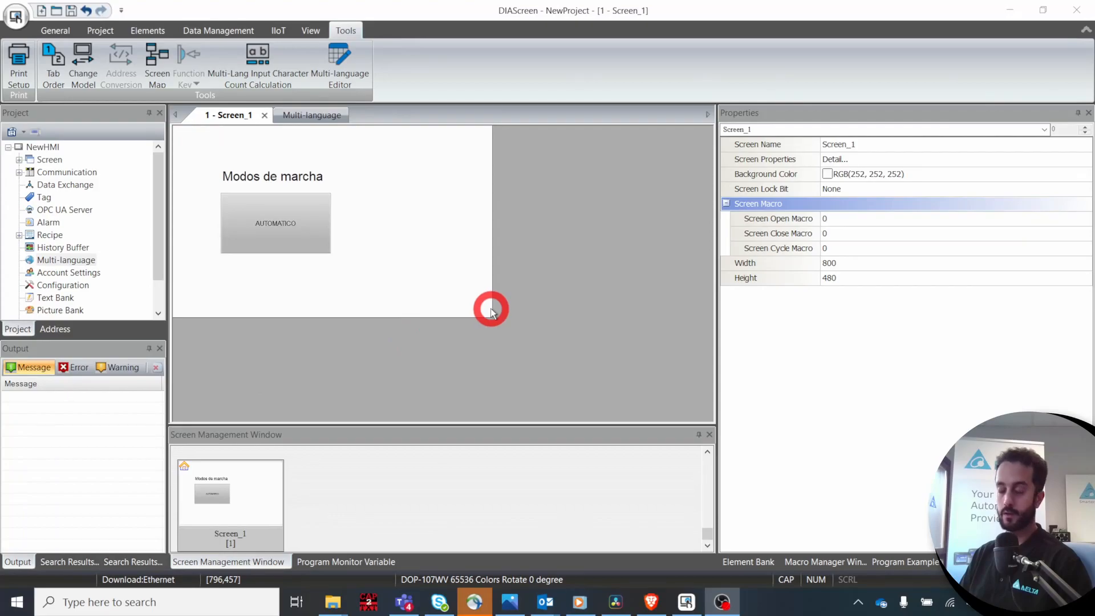
# - Import the multi-language text into the project from the SQLite file rellenartextos.db on the desktop
pyautogui.click(97, 31)
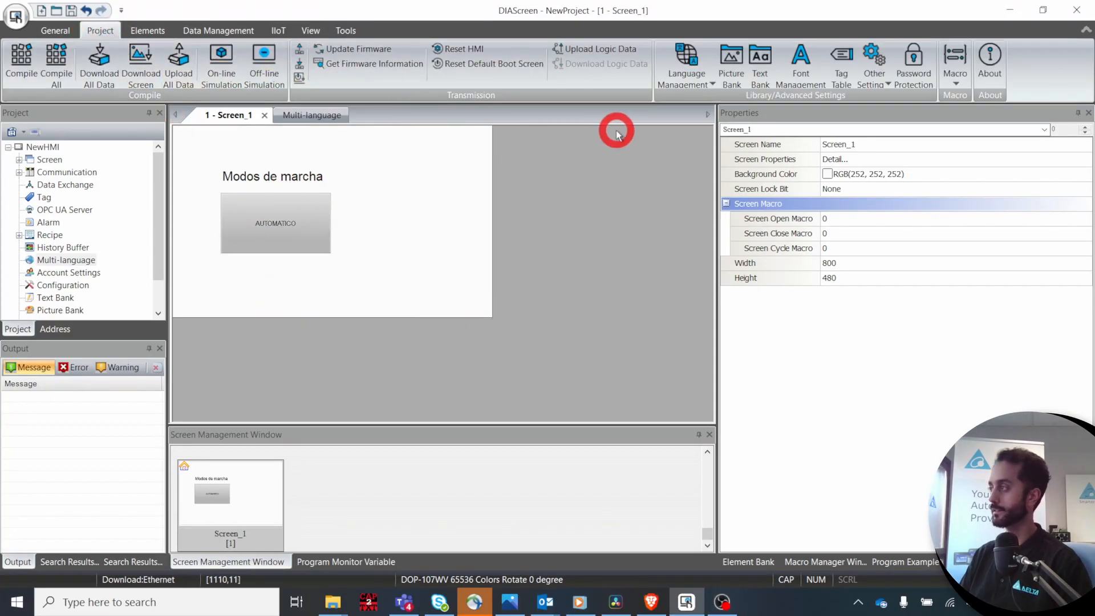
pyautogui.click(694, 75)
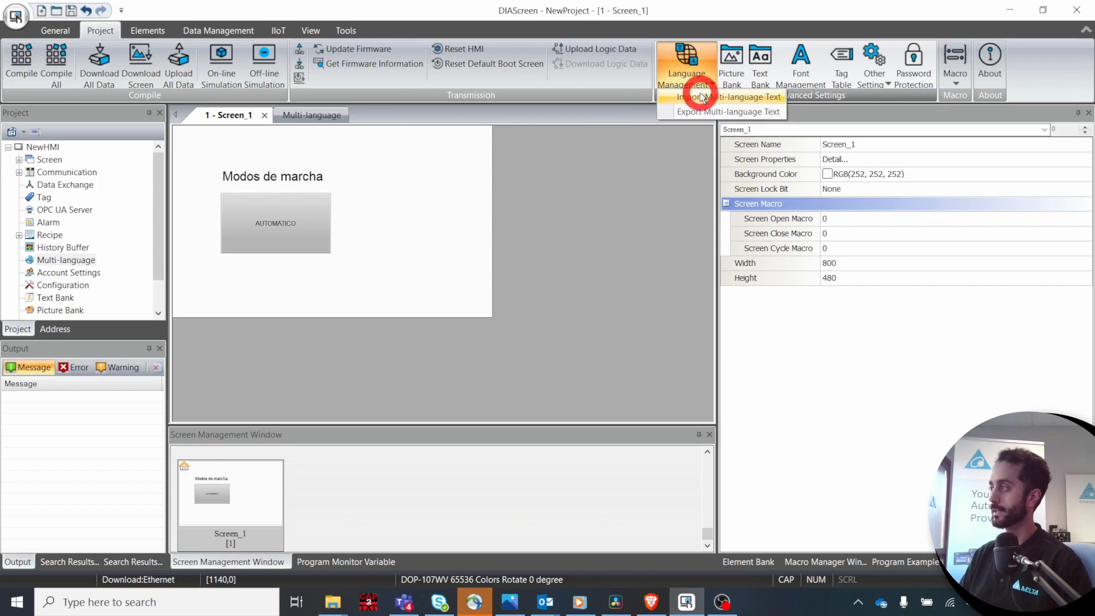
pyautogui.click(701, 97)
pyautogui.click(660, 336)
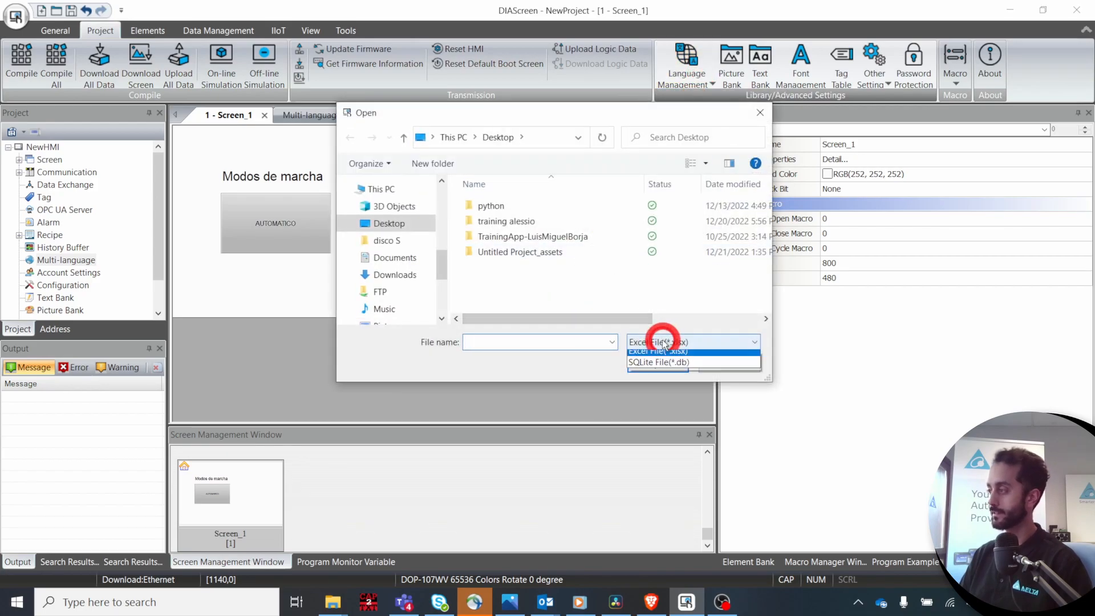
pyautogui.click(659, 368)
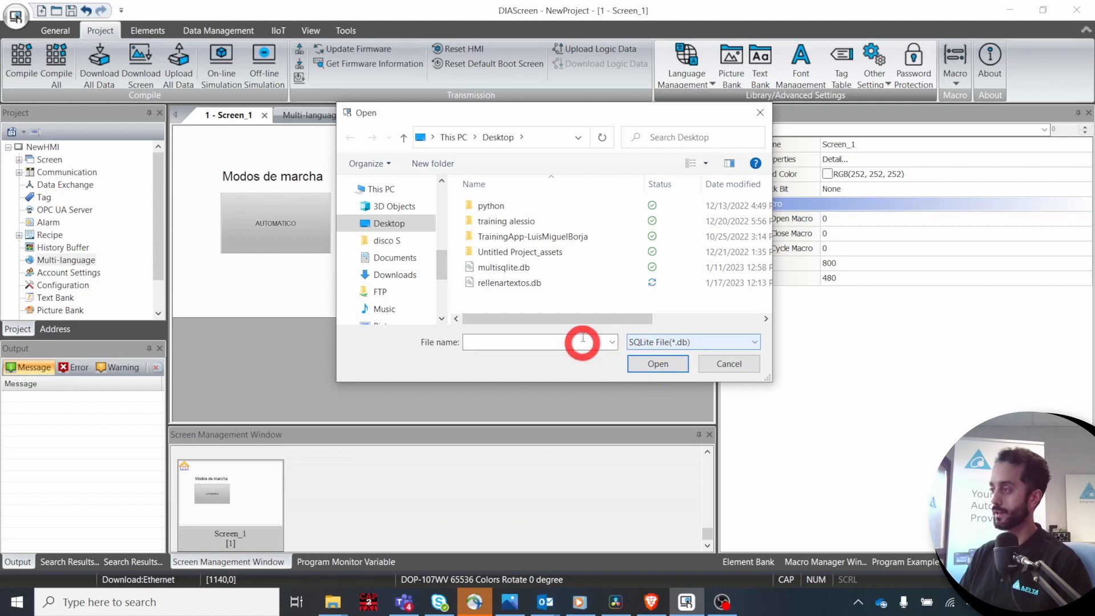
pyautogui.click(502, 282)
pyautogui.click(638, 364)
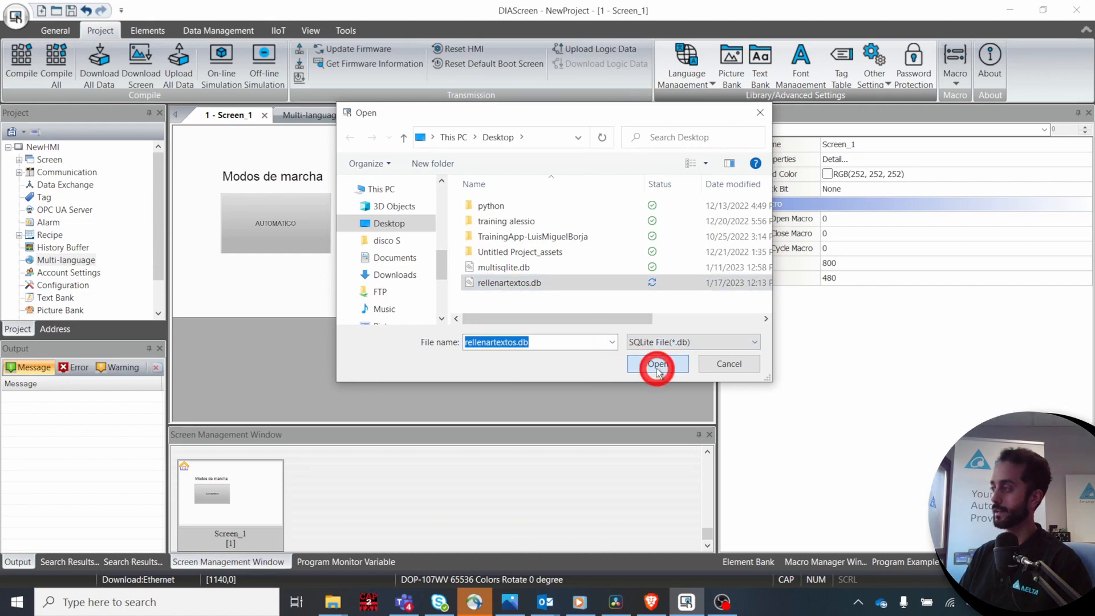
pyautogui.click(582, 340)
# - Check the ESPAÑOL and INGLES texts for all states of the multistate button under Modos de marcha
pyautogui.click(281, 228)
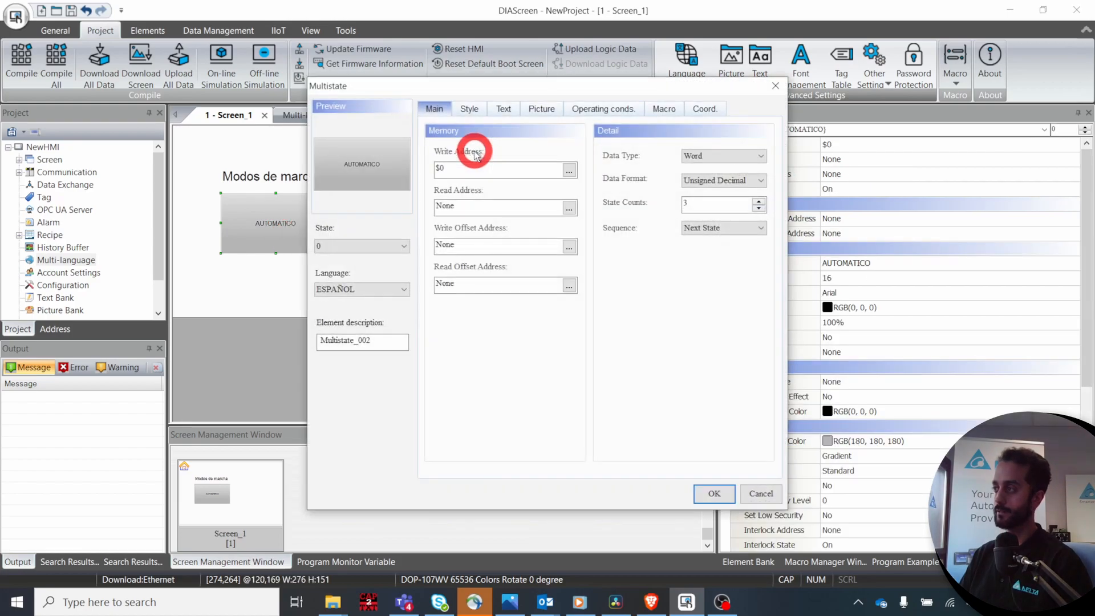
pyautogui.click(502, 110)
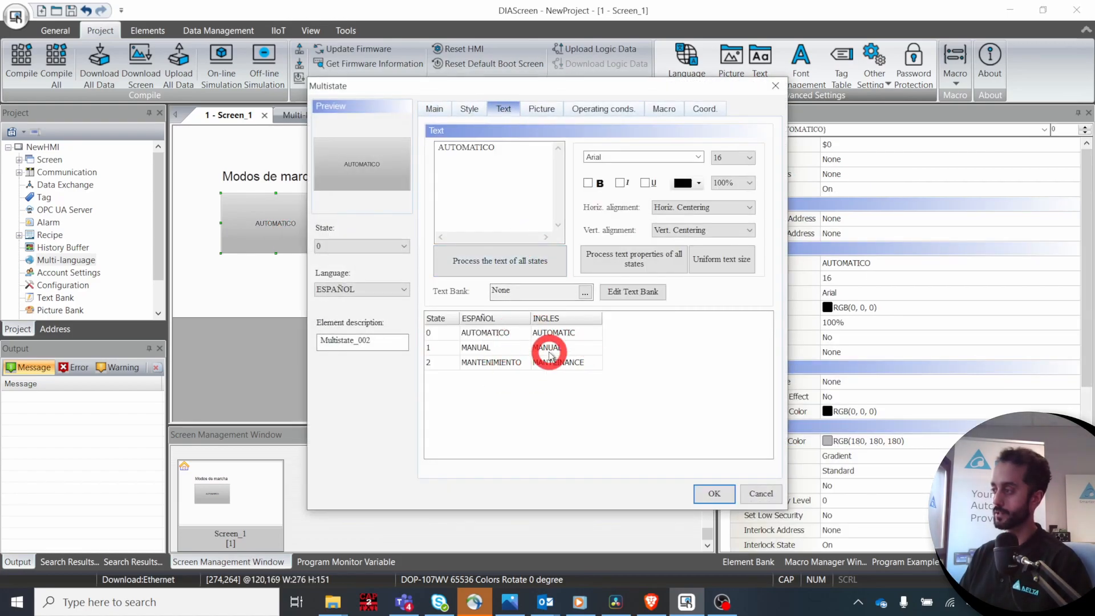
pyautogui.click(722, 497)
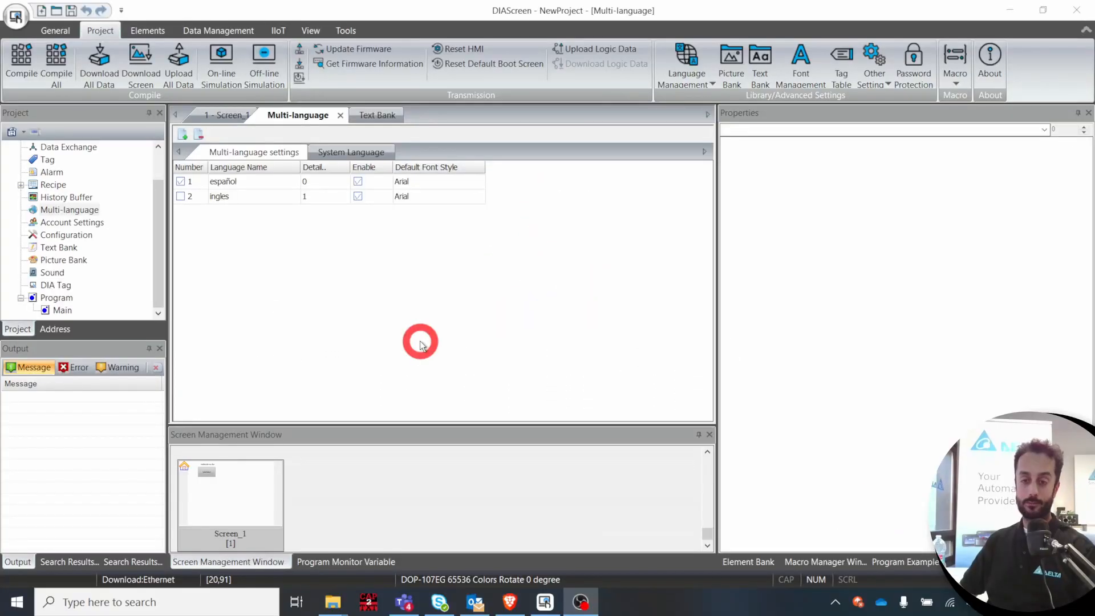
# - Set the default font of español to Arial Black and apply both font name and font size to all its elements
pyautogui.click(68, 211)
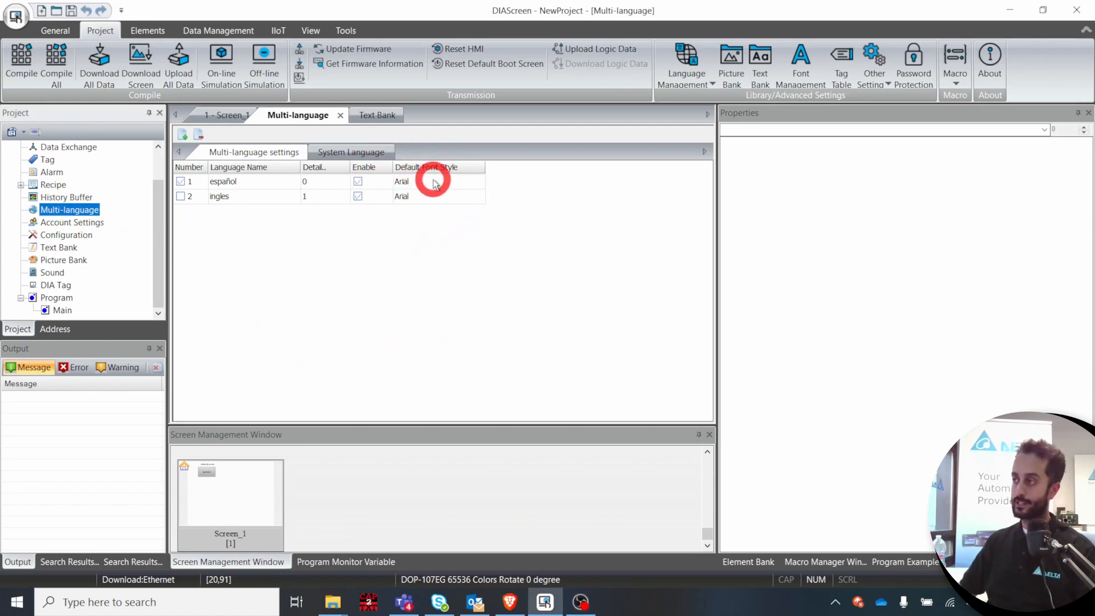
pyautogui.click(451, 181)
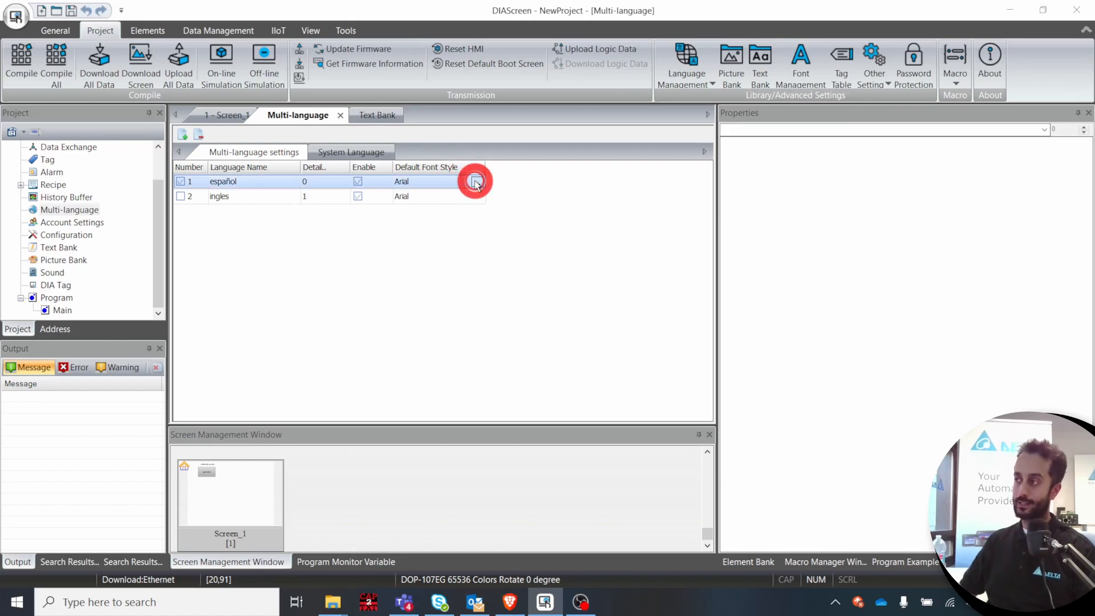
pyautogui.click(476, 182)
pyautogui.click(532, 261)
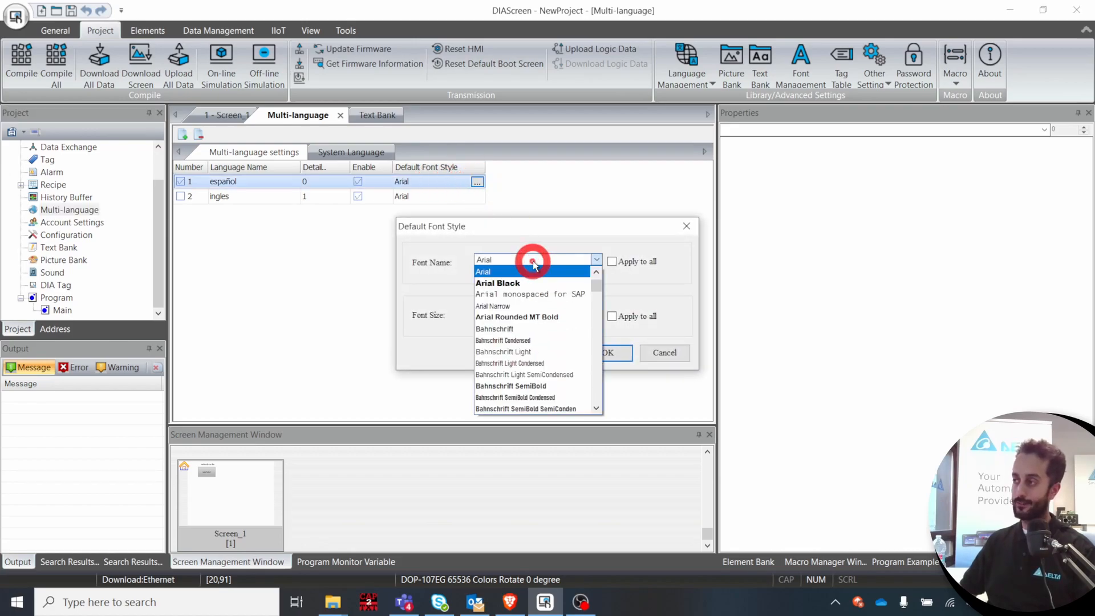
pyautogui.click(535, 283)
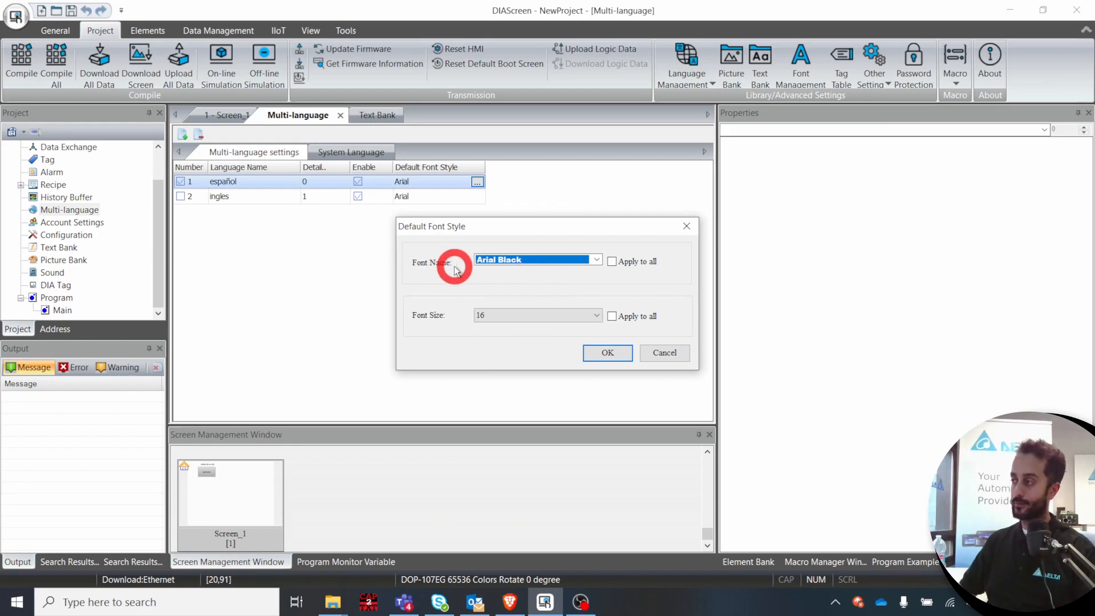
pyautogui.click(612, 261)
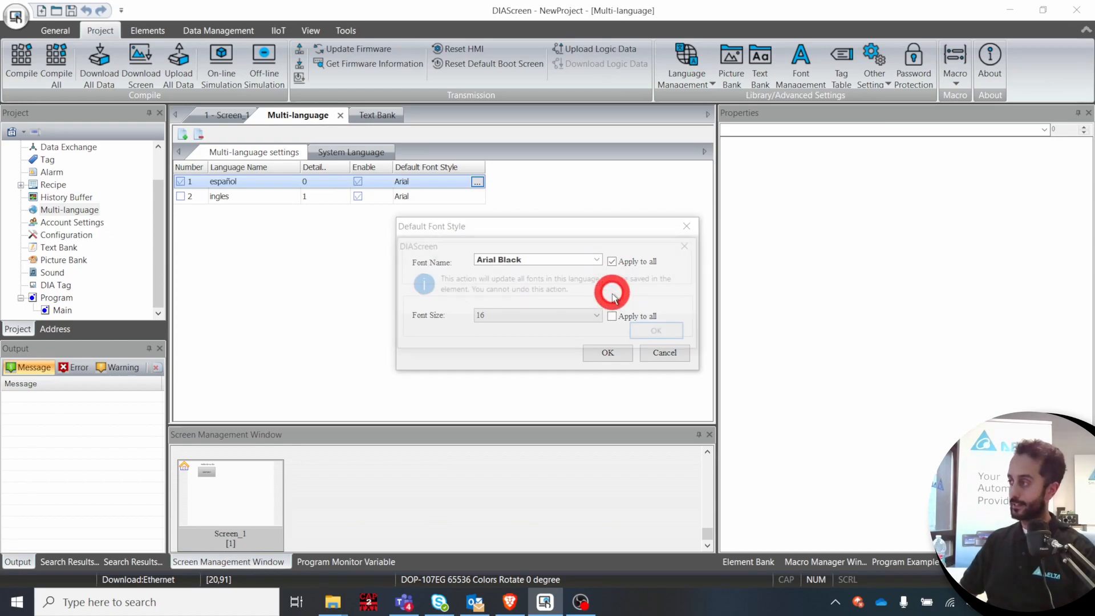
pyautogui.click(656, 330)
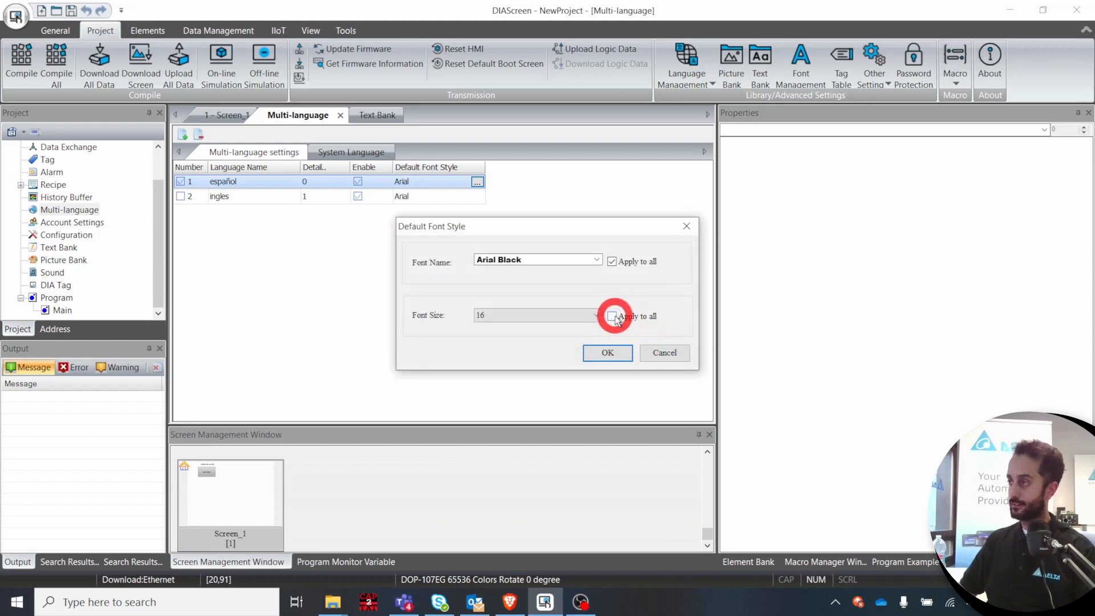
pyautogui.click(613, 317)
pyautogui.click(654, 329)
pyautogui.click(608, 358)
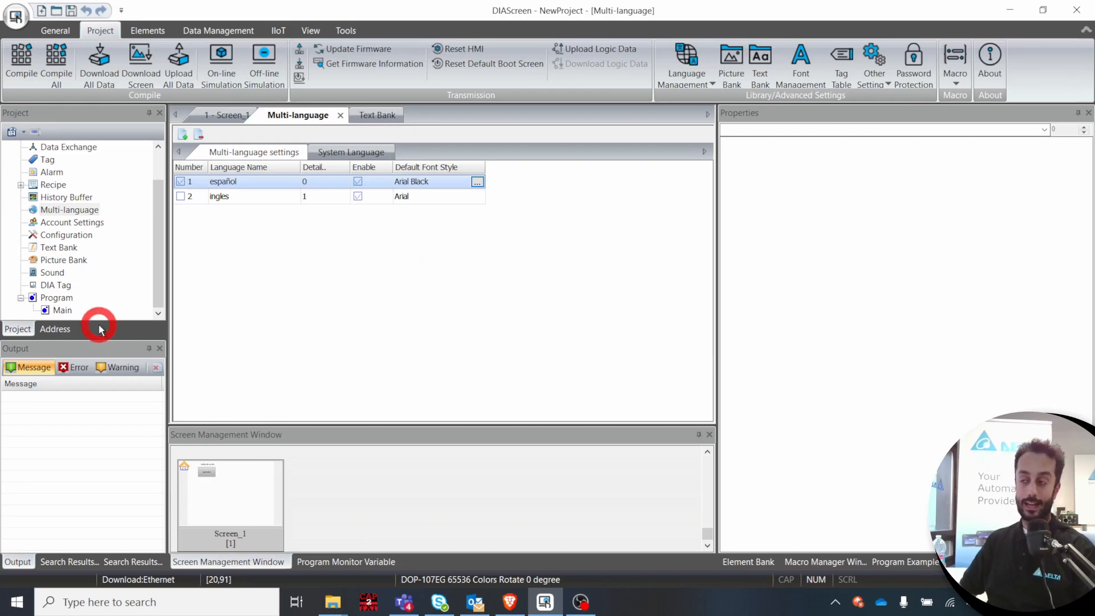
# - Open Screen_1 and review the Font Management options for screens and language selection, leaving them unapplied
pyautogui.doubleClick(223, 505)
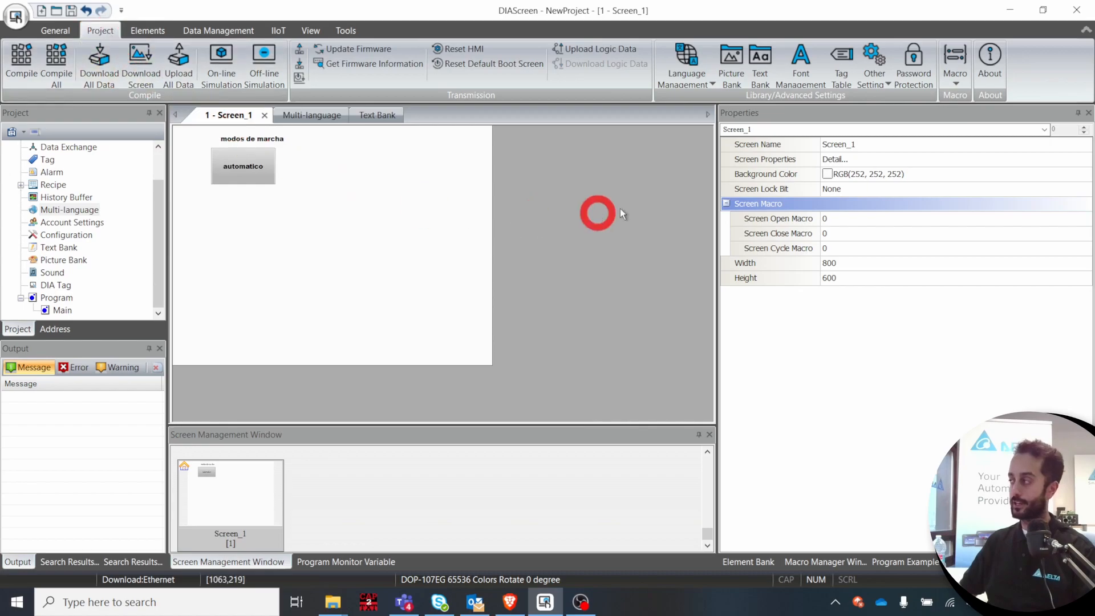
pyautogui.click(807, 65)
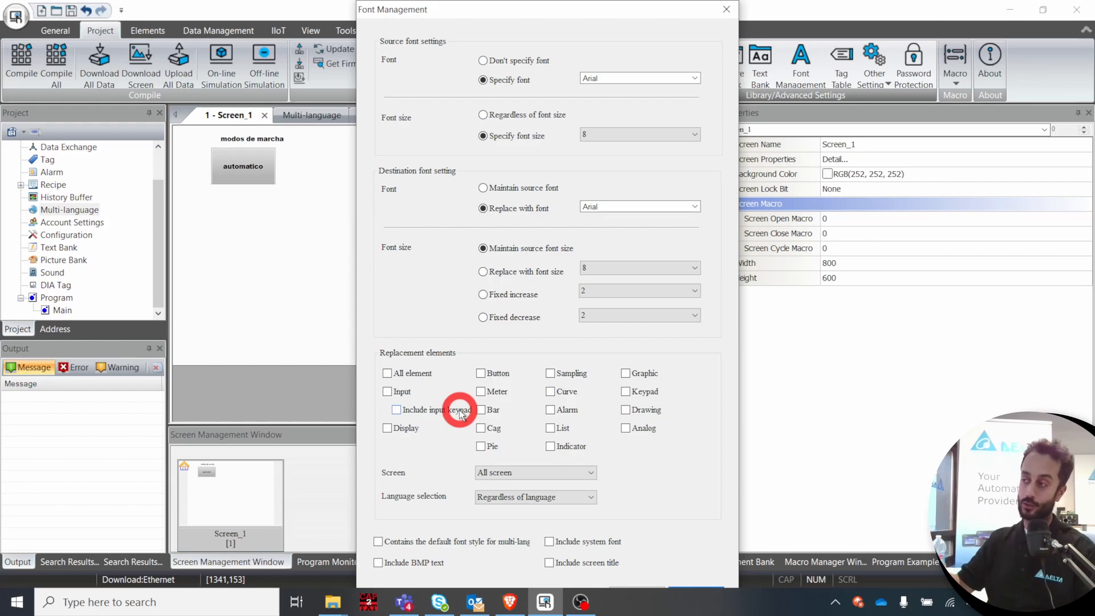
pyautogui.click(524, 476)
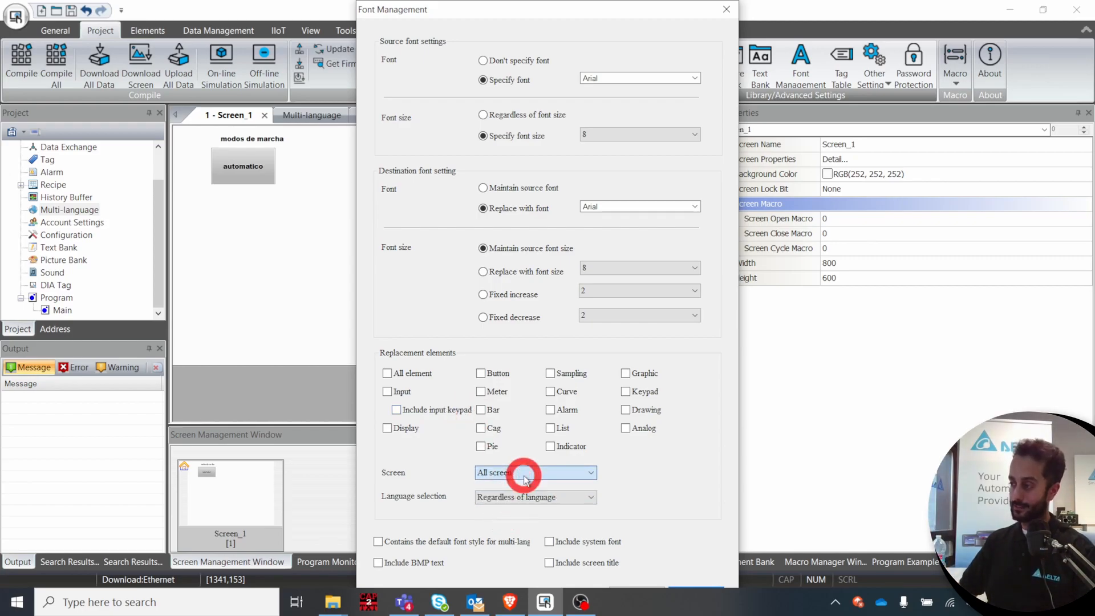
pyautogui.click(505, 500)
pyautogui.click(504, 504)
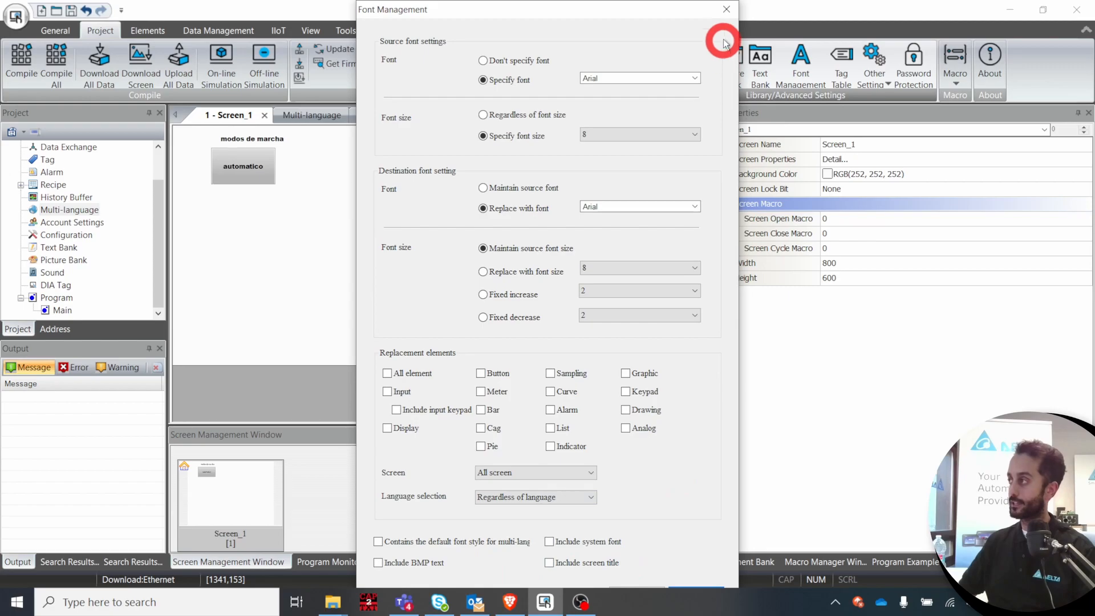
pyautogui.click(728, 12)
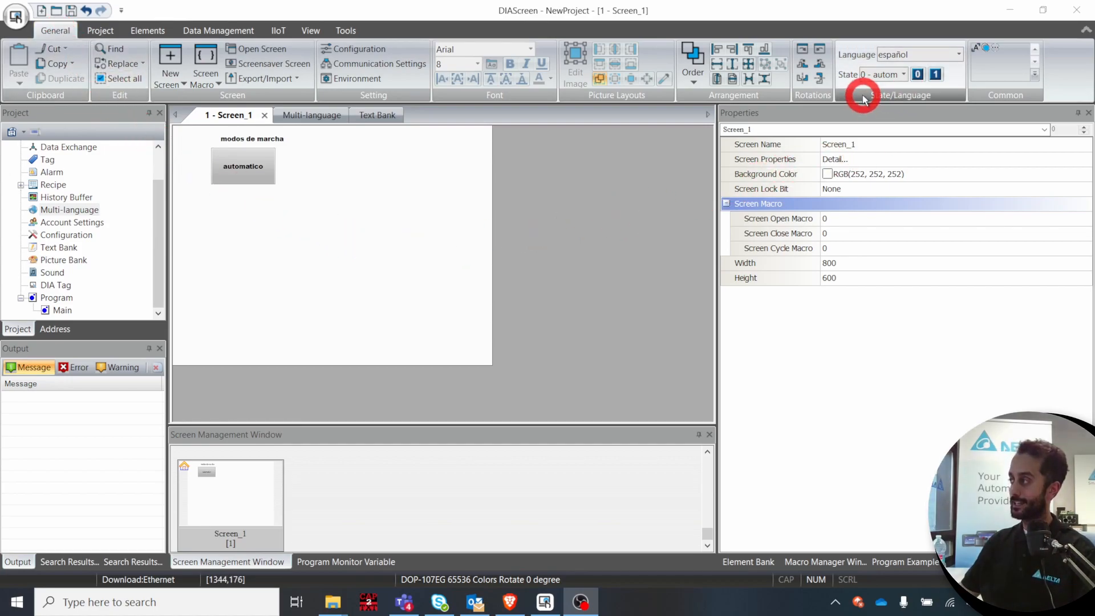
# - Preview the ingles texts on Screen_1 for the automatico, manual and mantenimiento states, and return the editing language to español
pyautogui.click(923, 54)
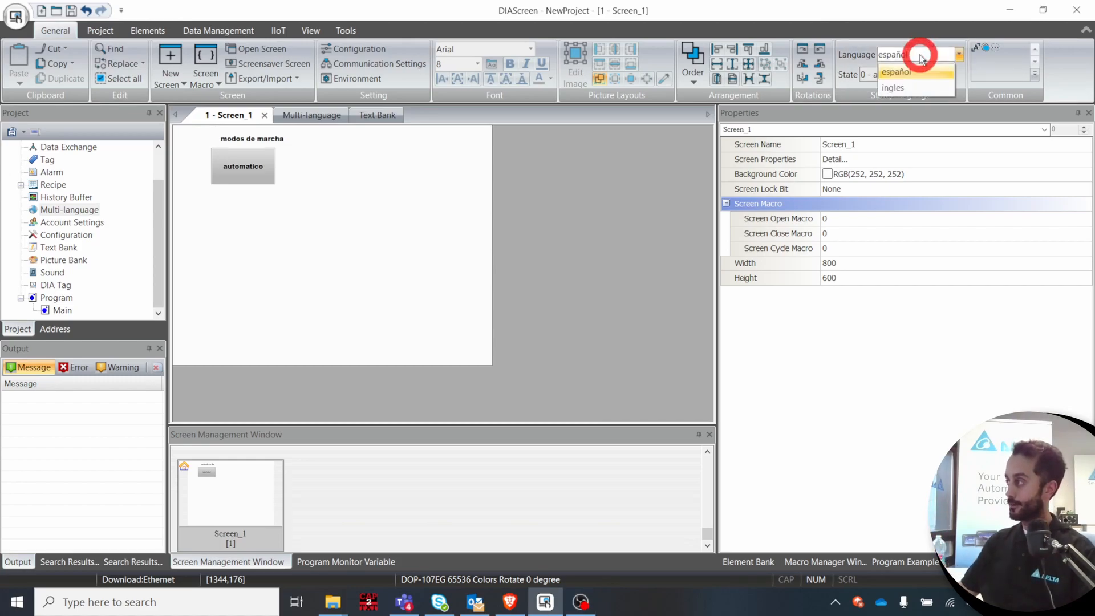
pyautogui.click(906, 89)
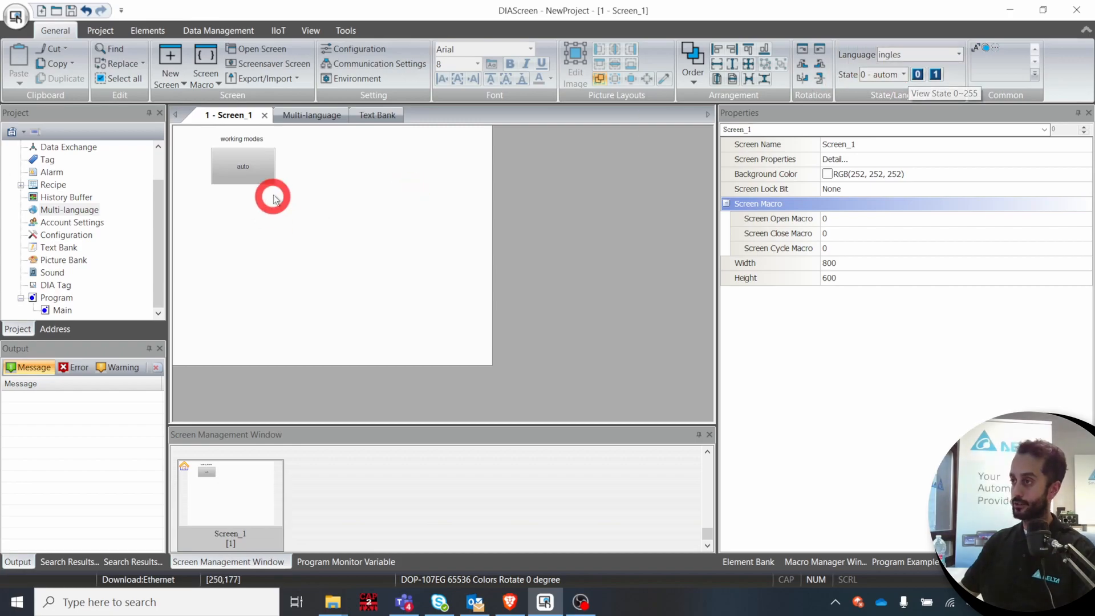
pyautogui.click(885, 75)
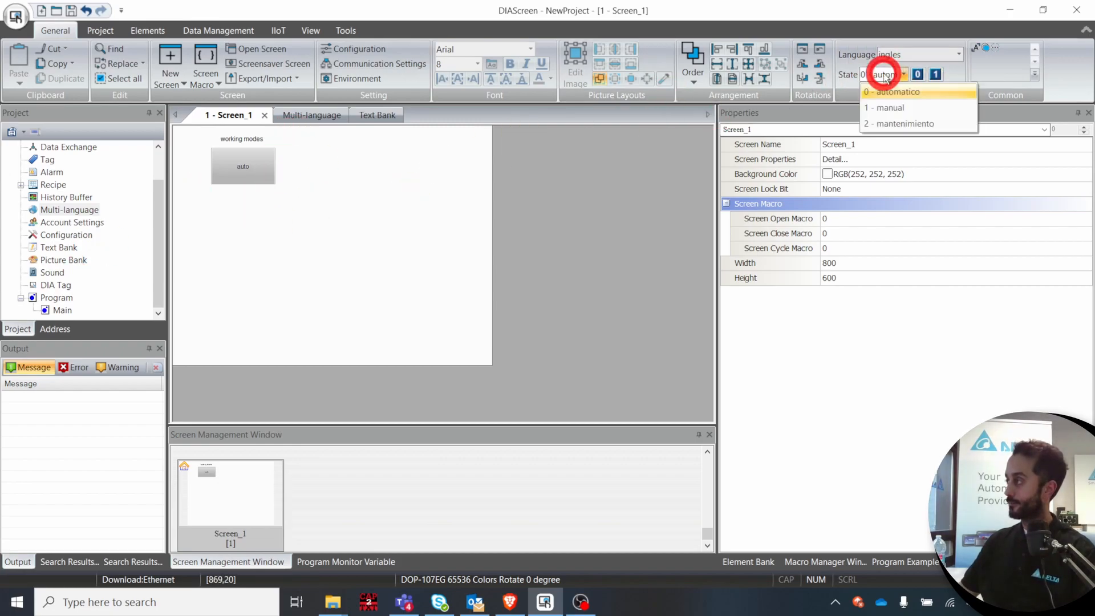
pyautogui.click(890, 107)
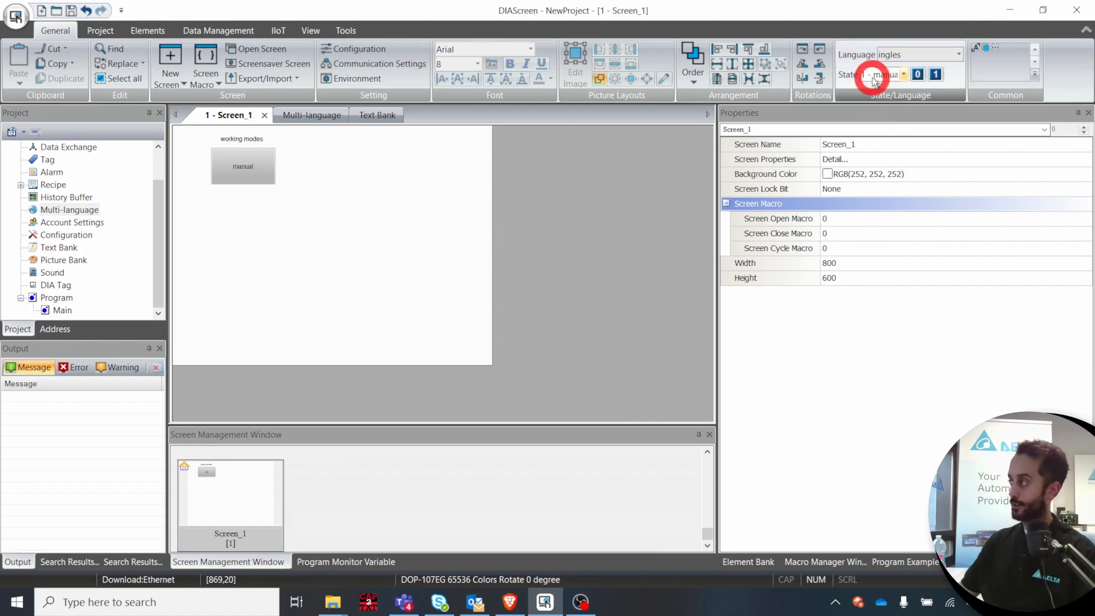
pyautogui.click(872, 76)
pyautogui.click(889, 122)
pyautogui.click(886, 54)
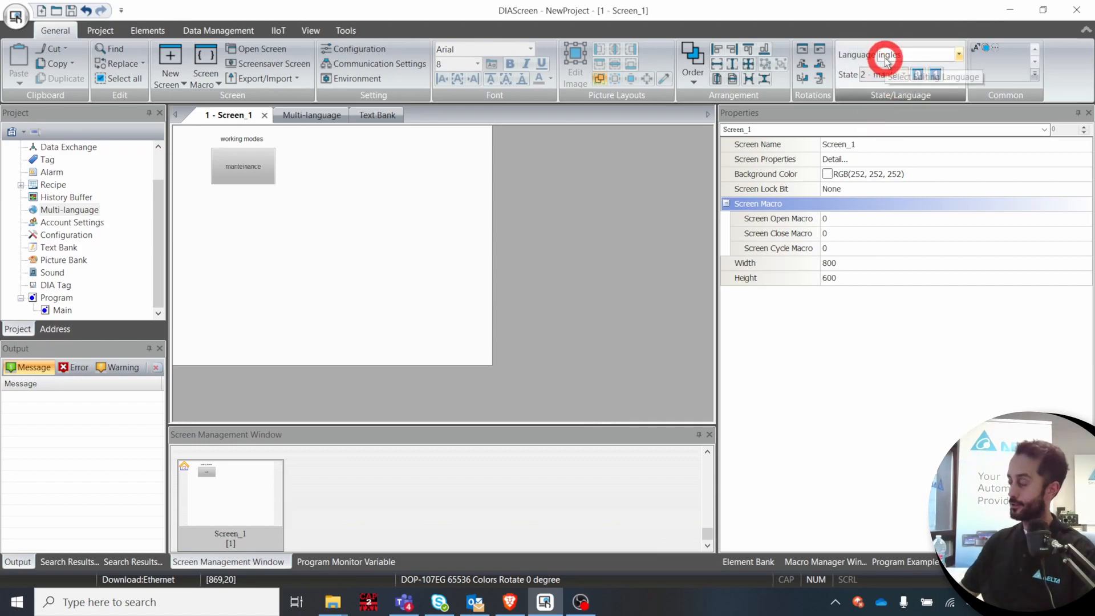
pyautogui.click(891, 73)
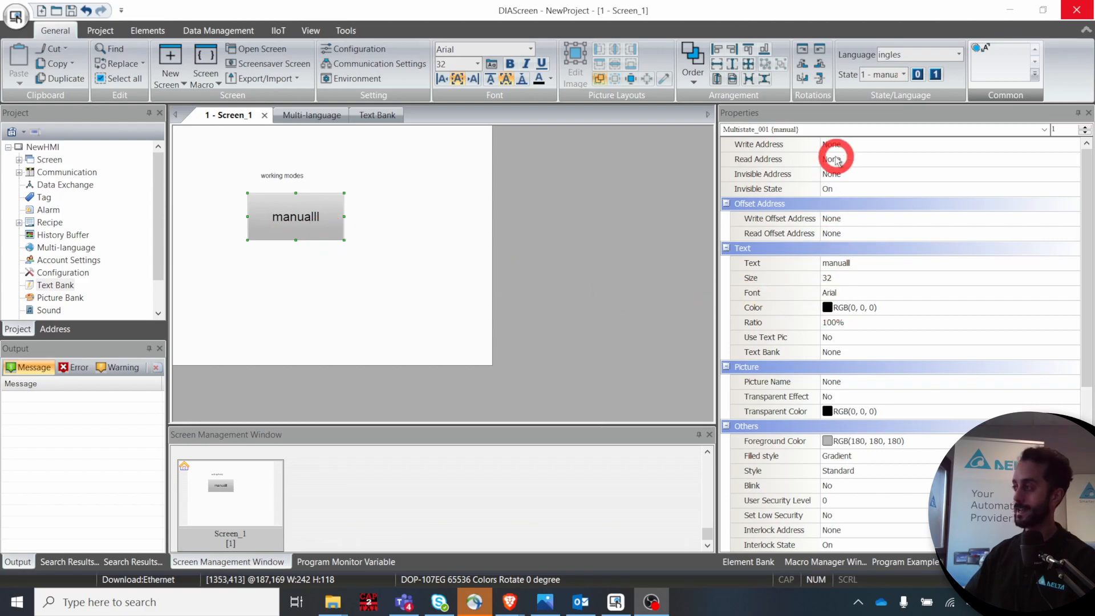
# - Correct the ingles text of the multistate button's state 1 to manual
pyautogui.click(870, 266)
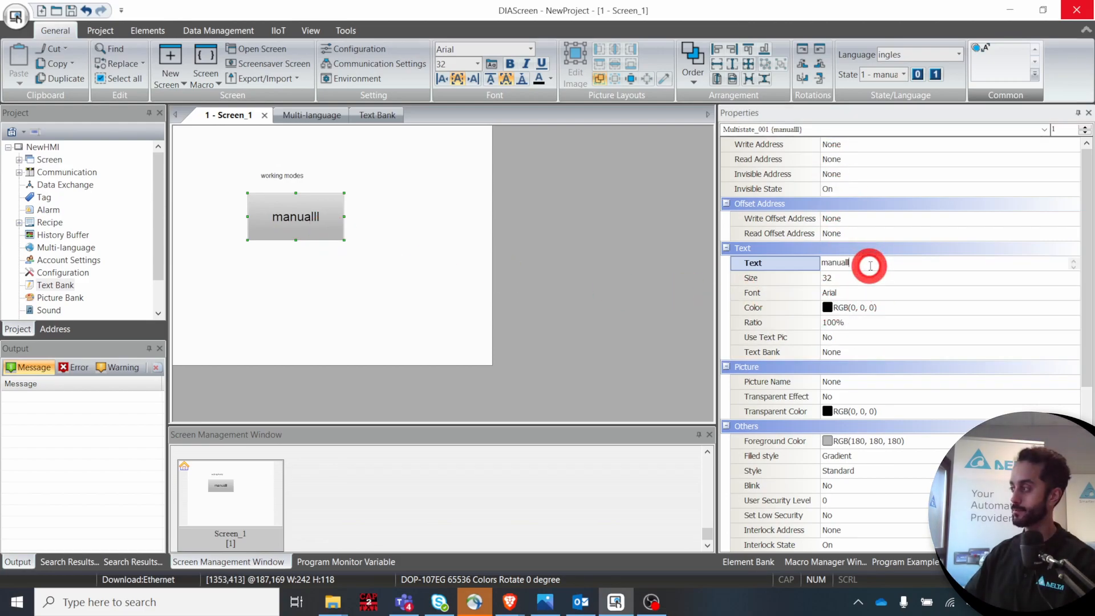
pyautogui.press('BackSpace')
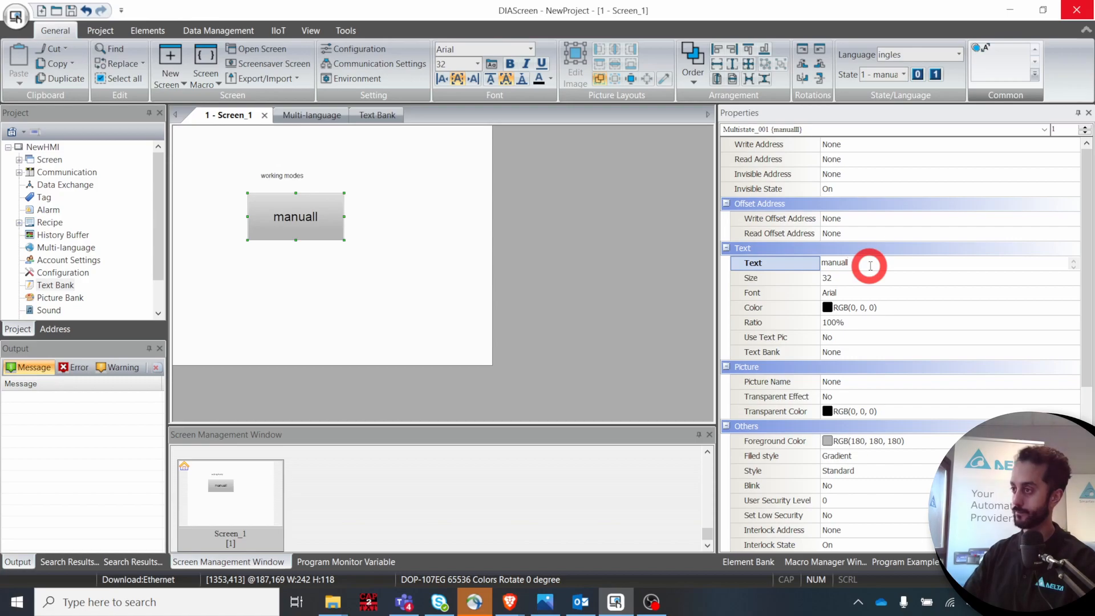
pyautogui.click(395, 313)
# - Format the multistate button's manual text as Arial Black, size 48, bold, italic, underlined and horizontally centred
pyautogui.click(333, 220)
pyautogui.click(475, 50)
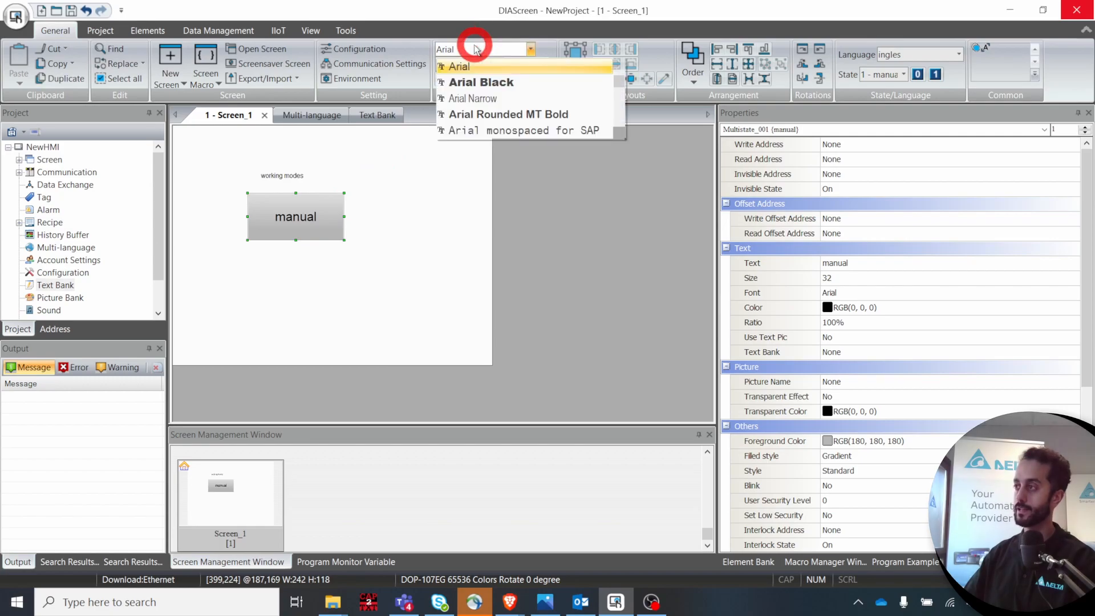
pyautogui.click(473, 82)
pyautogui.click(457, 63)
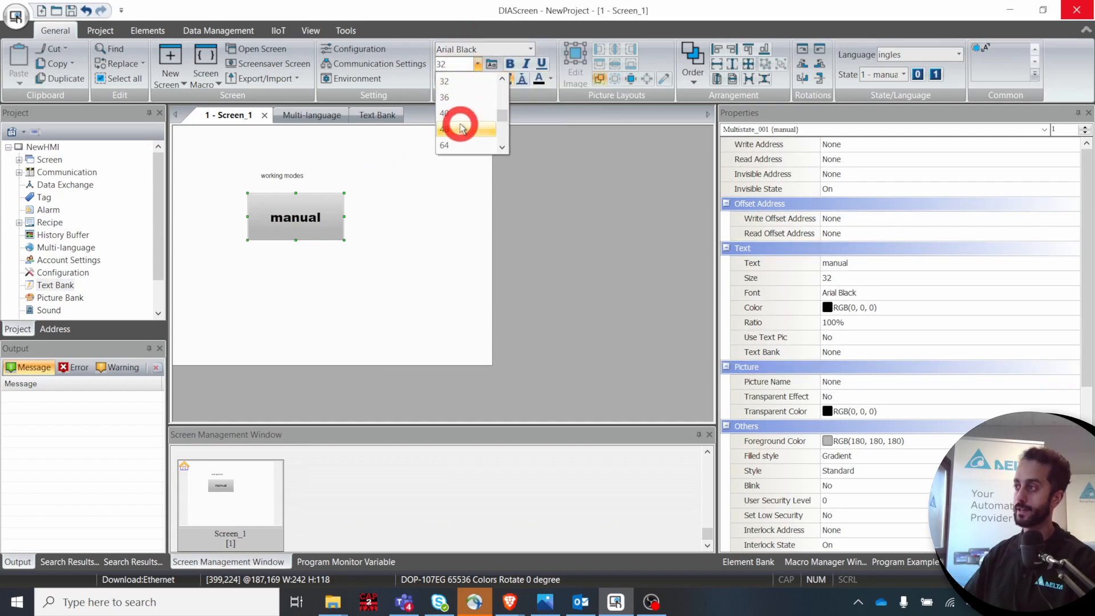
pyautogui.click(461, 129)
pyautogui.click(527, 63)
pyautogui.click(540, 63)
pyautogui.click(443, 79)
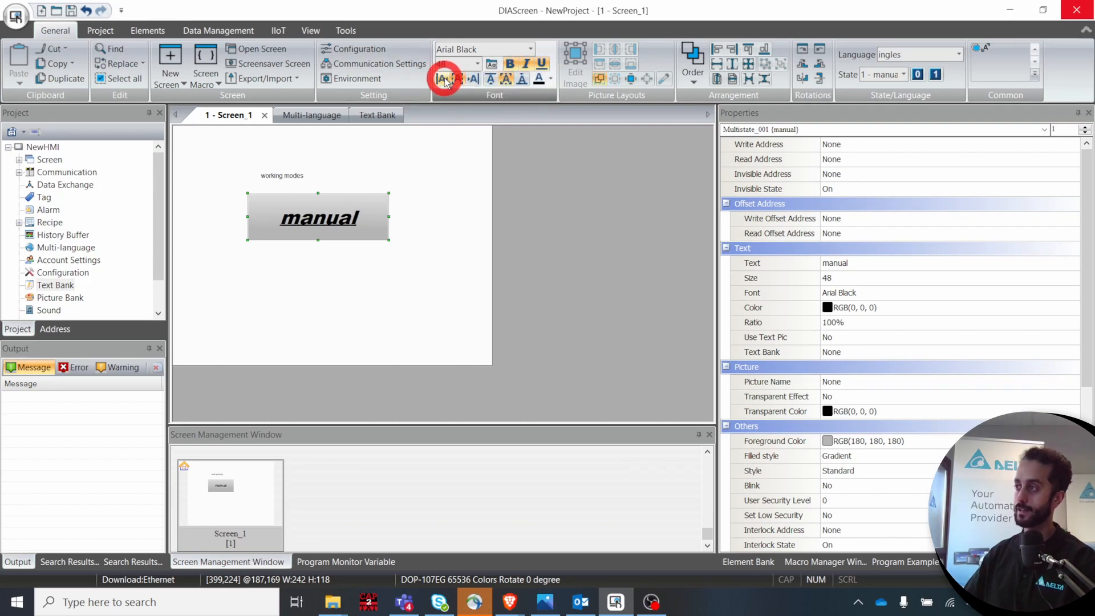
pyautogui.click(471, 79)
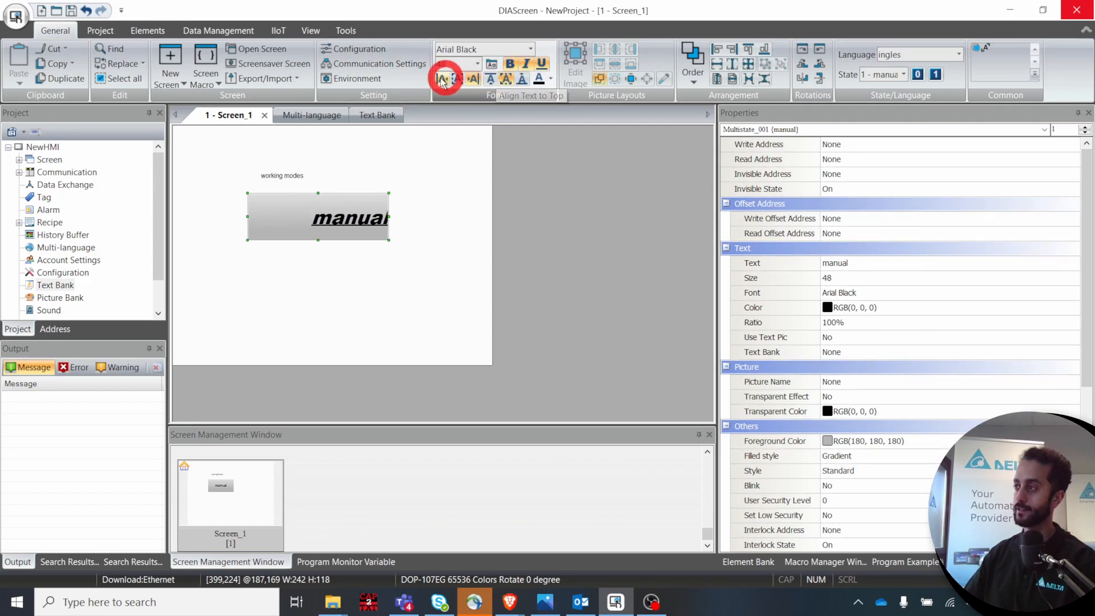
pyautogui.click(457, 79)
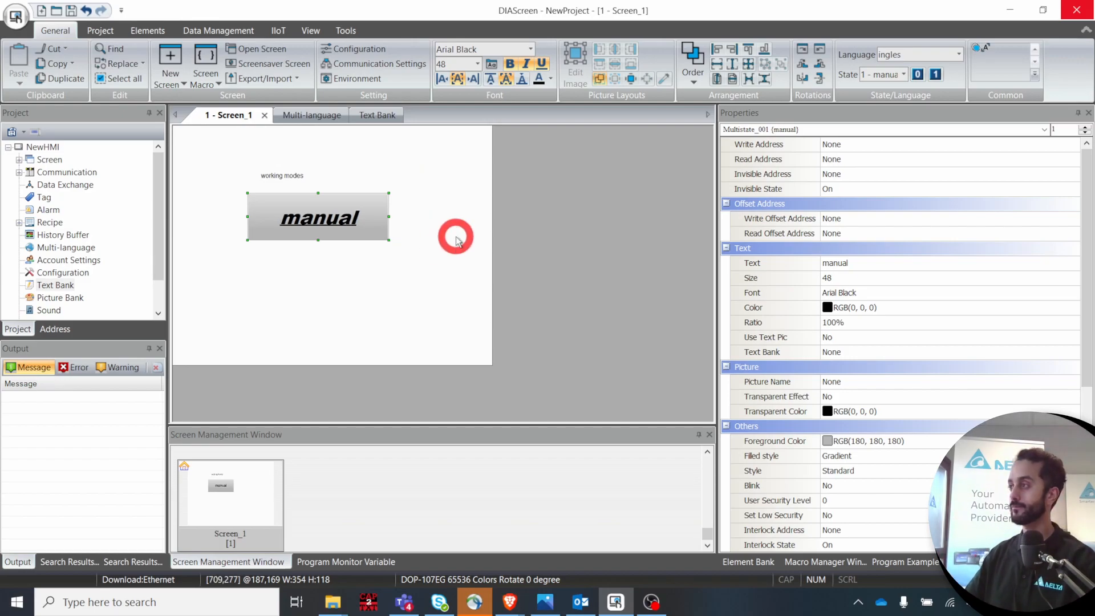
# - Import the modos de marcha text into the multistate button with its font, for all selected languages and all states
pyautogui.click(383, 176)
pyautogui.click(346, 228)
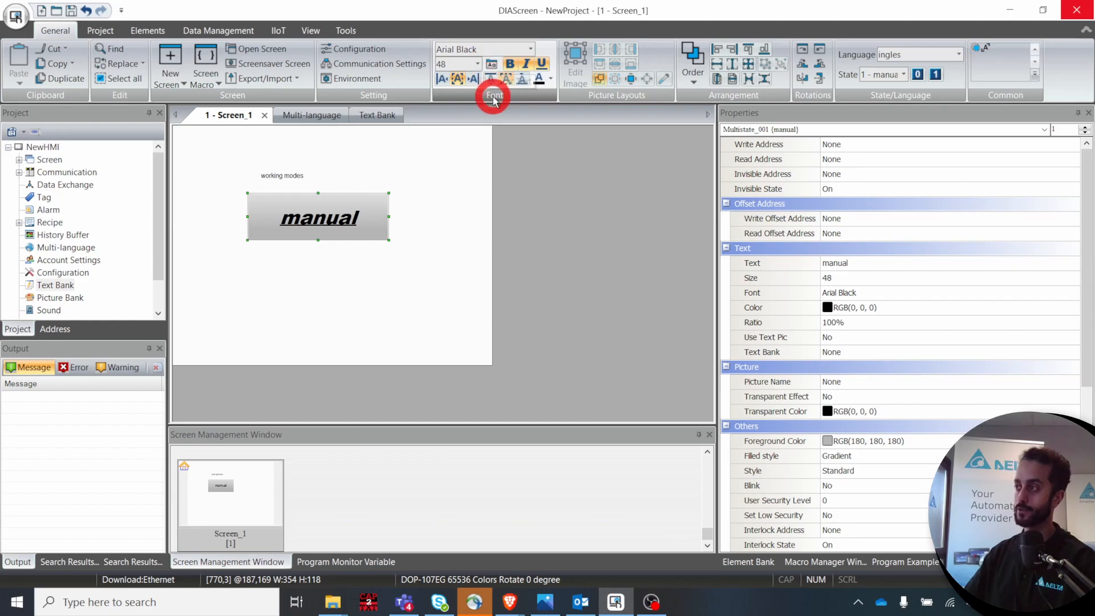
pyautogui.click(492, 64)
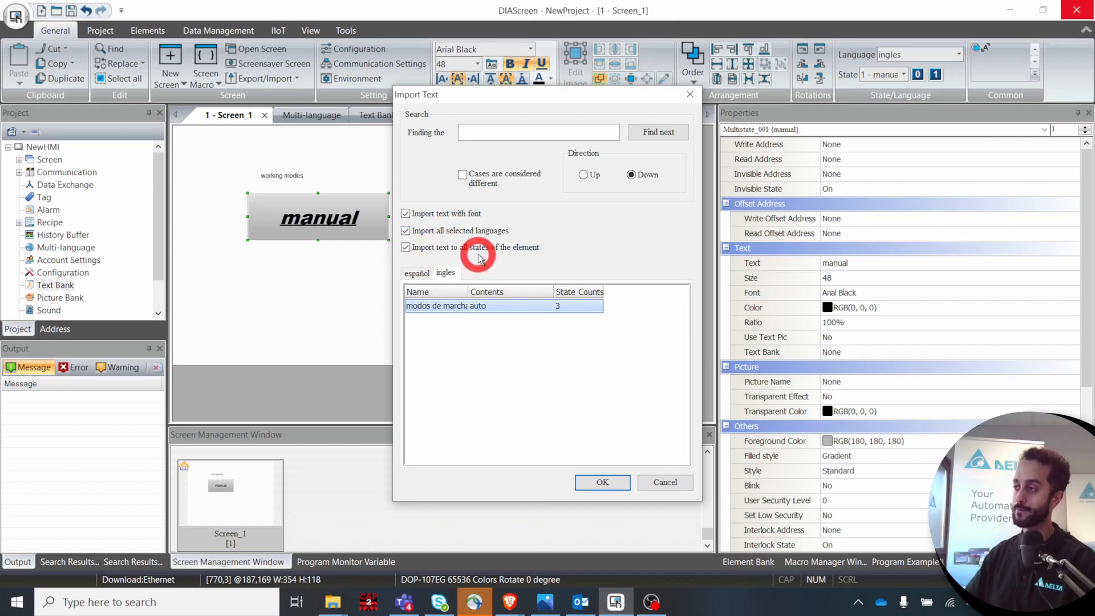
pyautogui.click(616, 488)
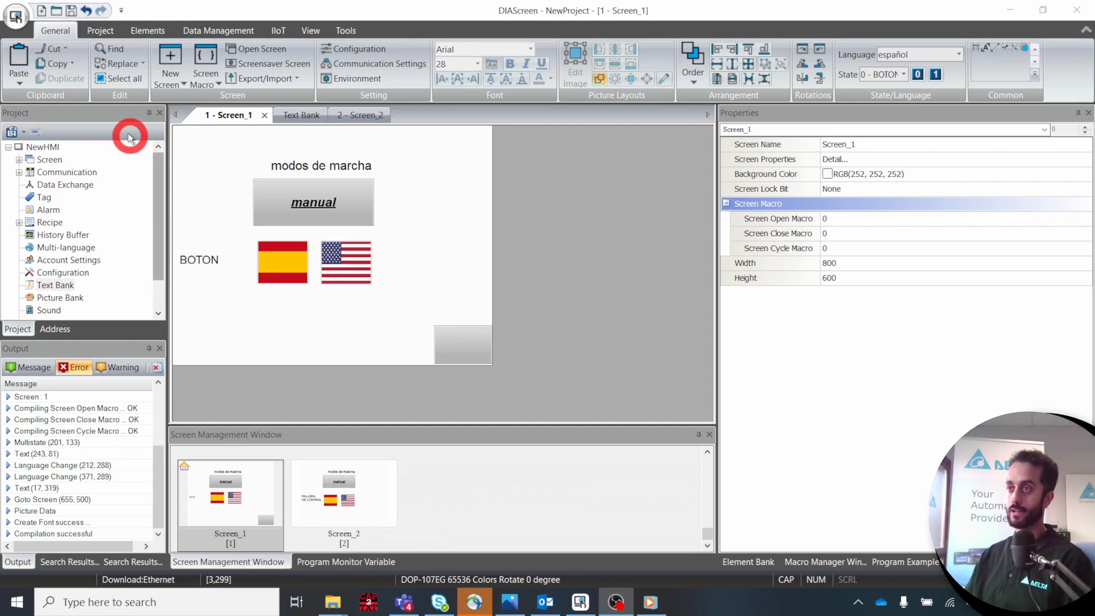
pyautogui.click(143, 32)
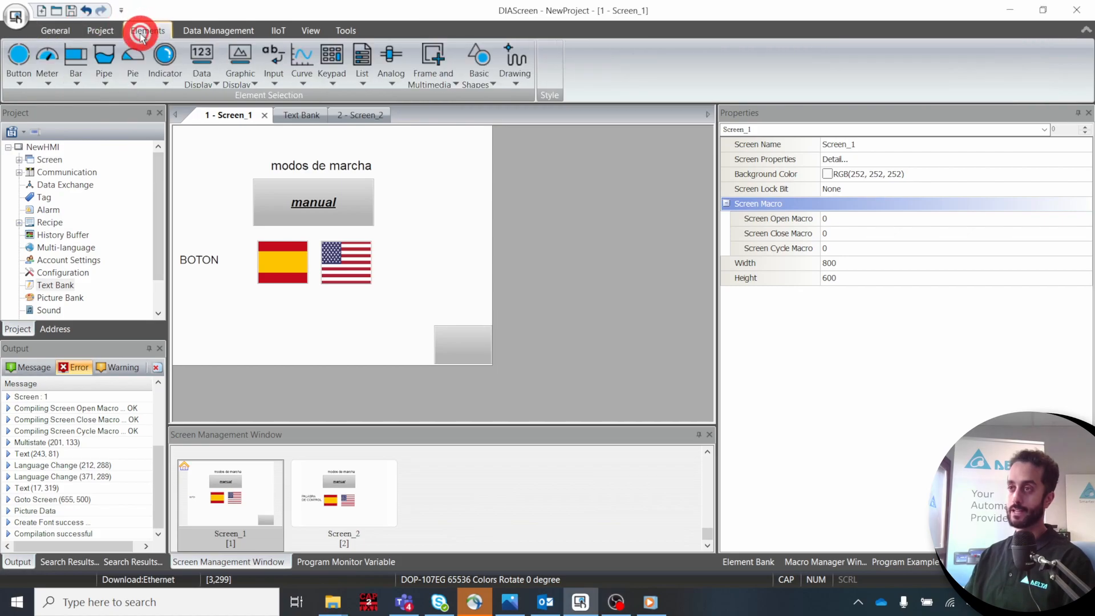
pyautogui.click(17, 80)
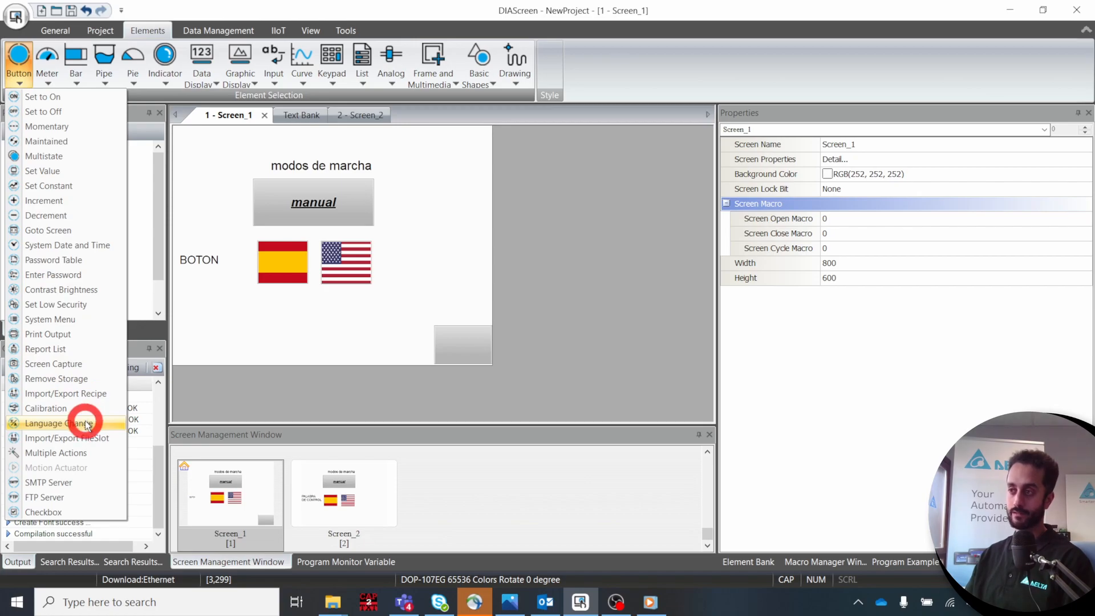
pyautogui.click(262, 335)
# - Set the language name of the Spanish-flag language change button to español
pyautogui.click(280, 256)
pyautogui.doubleClick(279, 254)
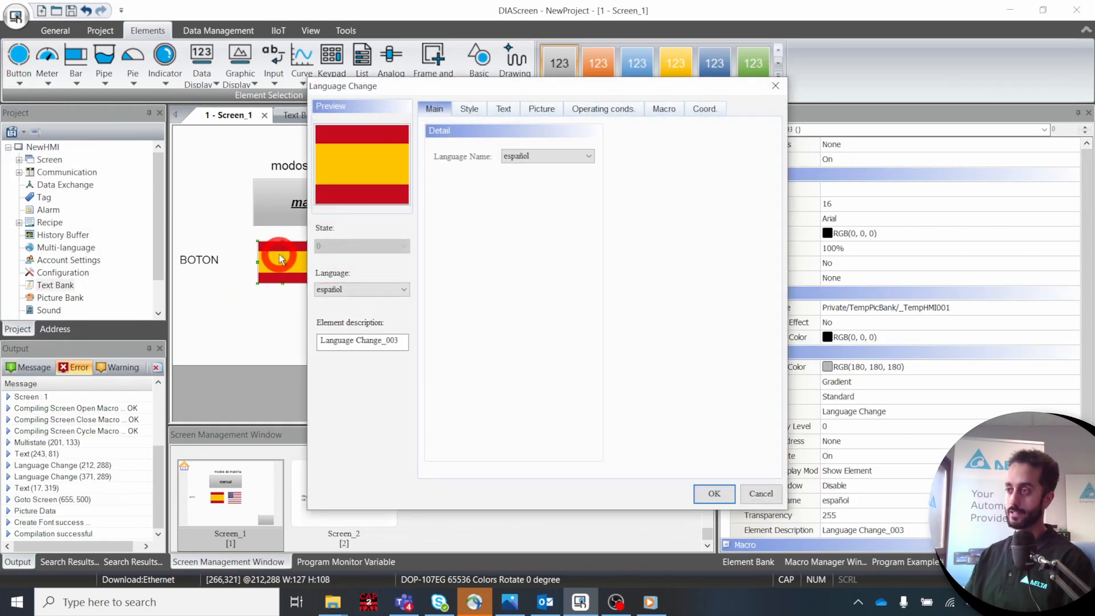
pyautogui.click(549, 157)
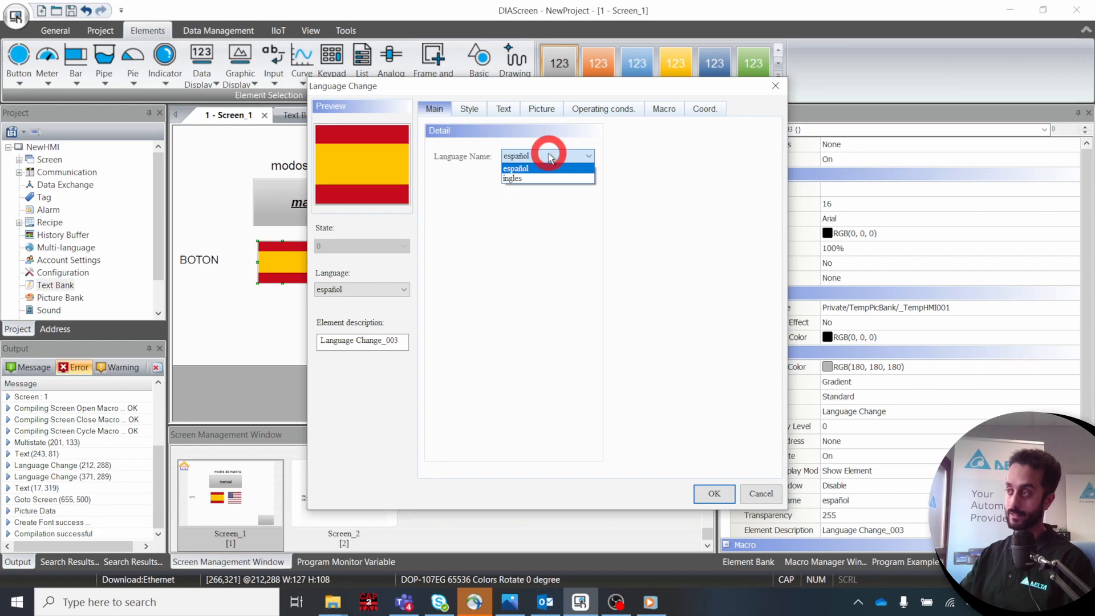
pyautogui.click(548, 169)
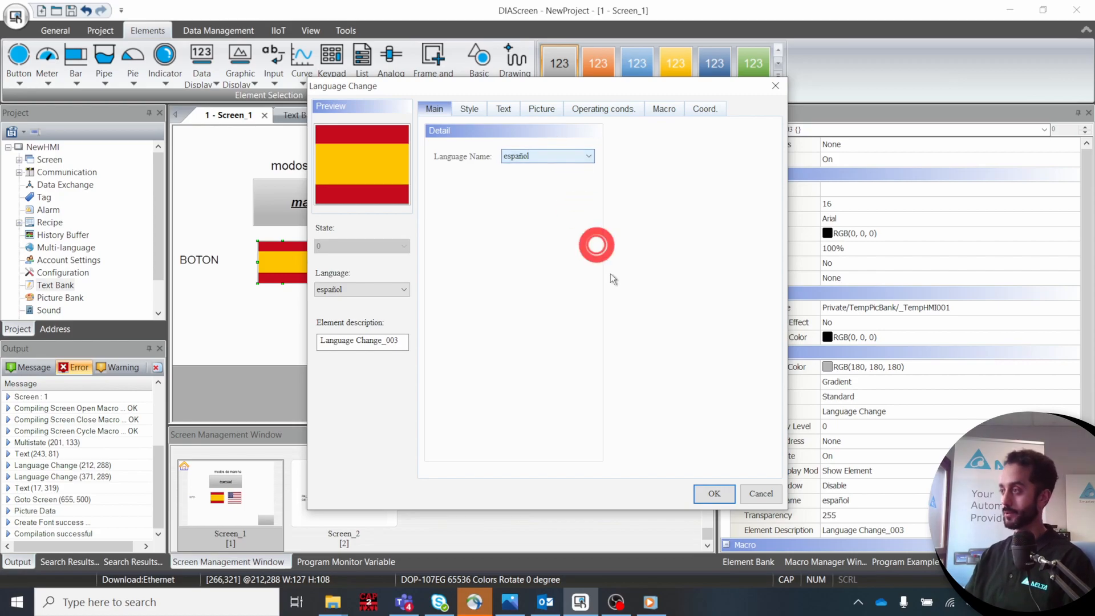
pyautogui.click(713, 494)
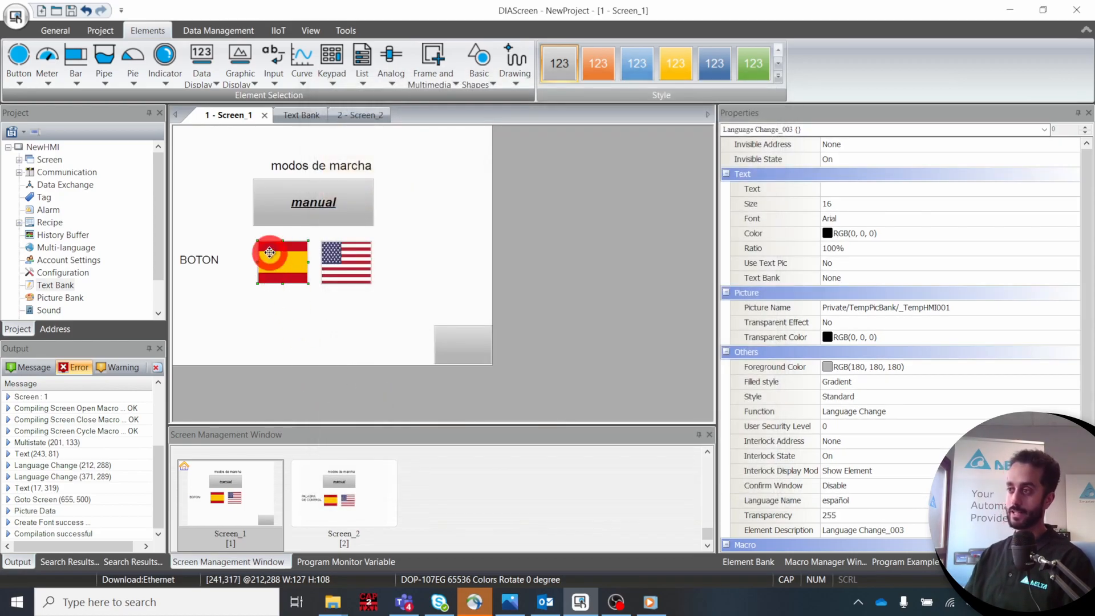
# - Check the language name assigned to the American-flag language change button on Screen_1
pyautogui.click(339, 261)
pyautogui.doubleClick(351, 263)
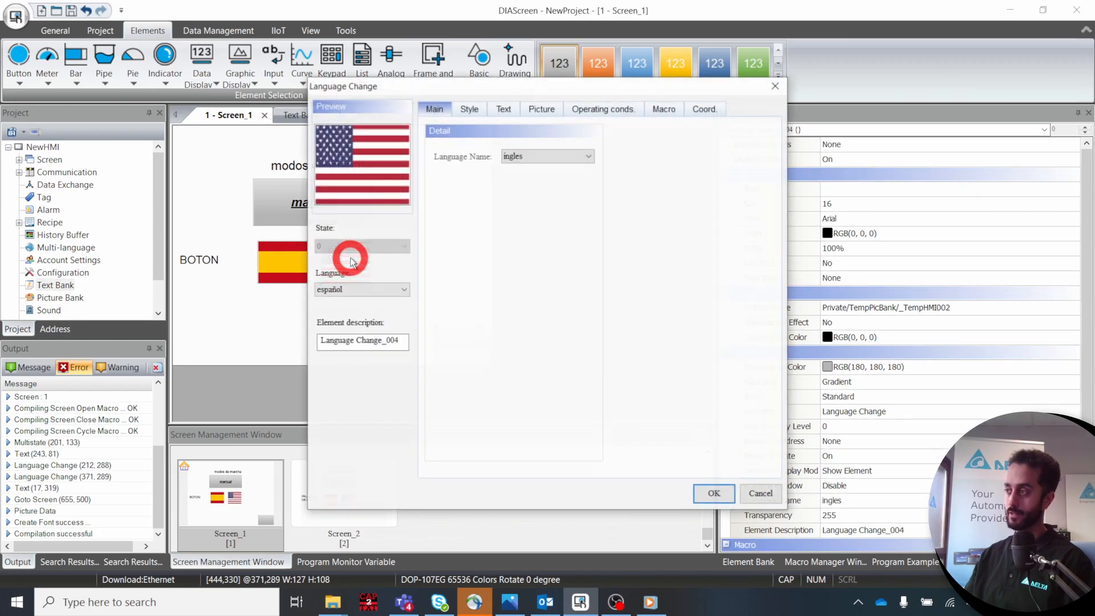
pyautogui.click(690, 493)
pyautogui.click(330, 326)
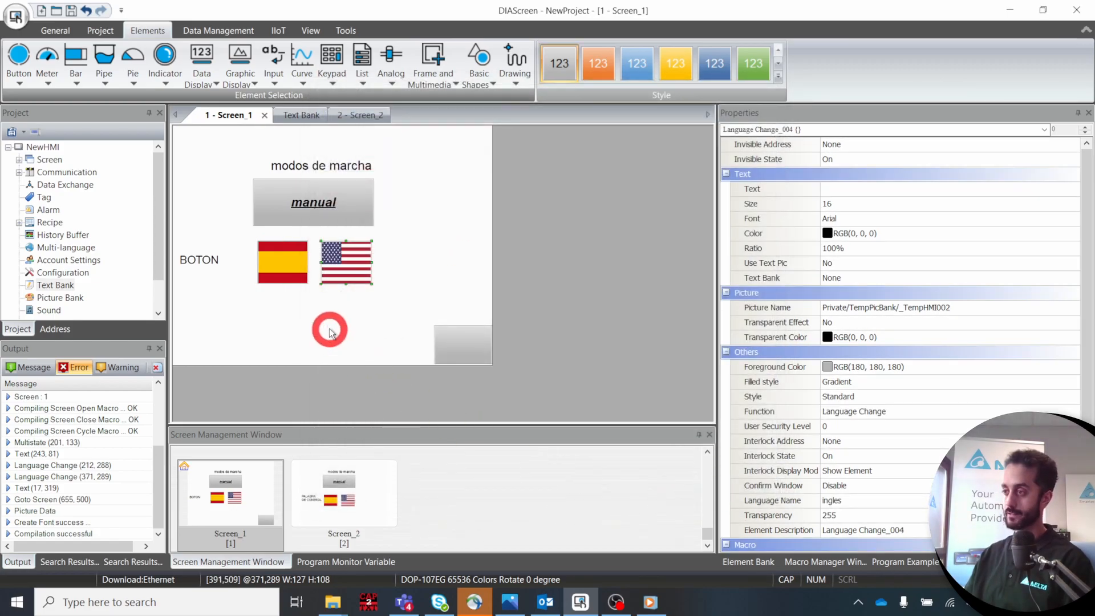
# - Open Screen_2 and review the System Control address and its bit functions in the project's Control Block configuration
pyautogui.click(360, 479)
pyautogui.doubleClick(361, 480)
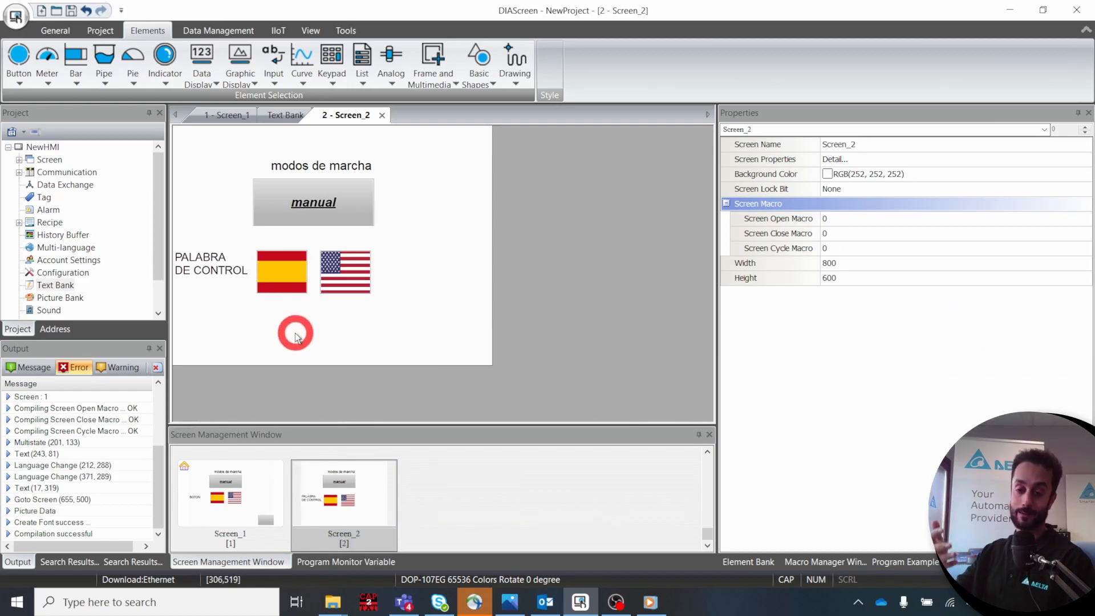
pyautogui.click(37, 39)
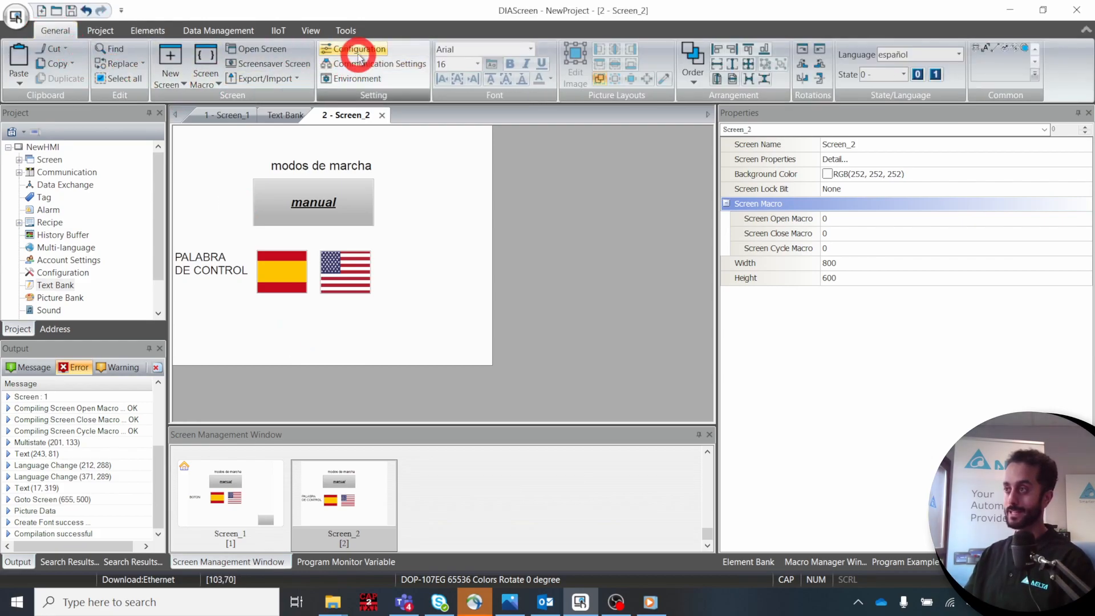
pyautogui.click(359, 54)
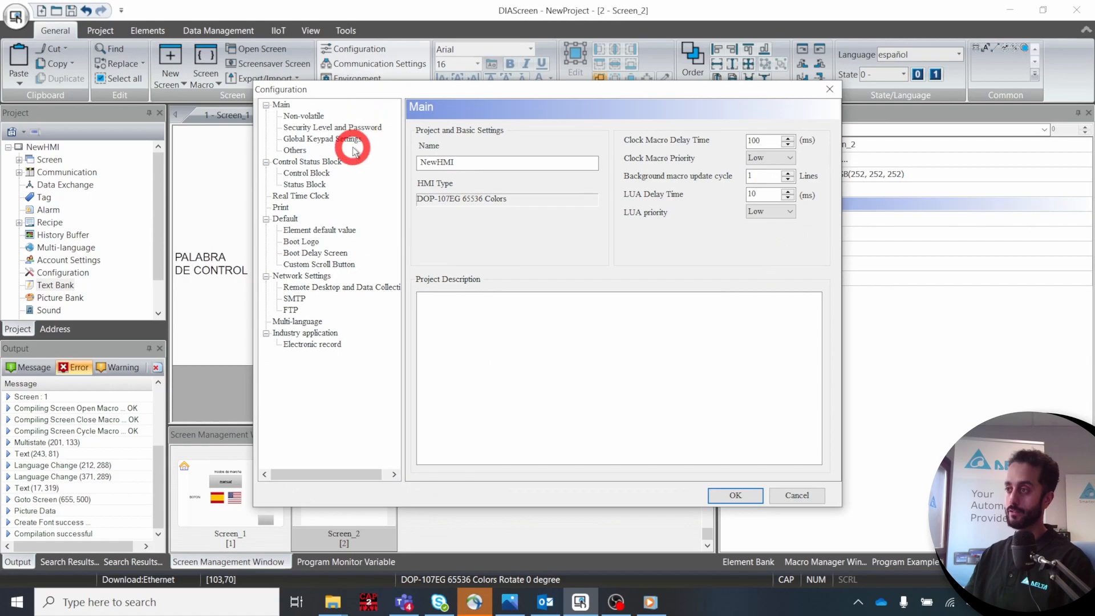
pyautogui.click(318, 174)
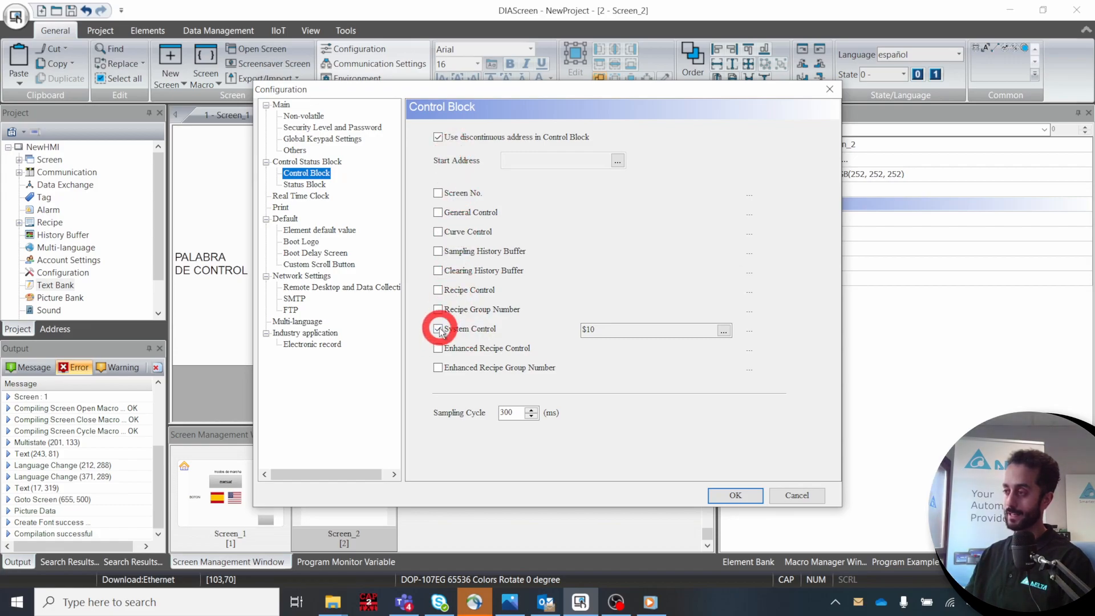
pyautogui.click(723, 331)
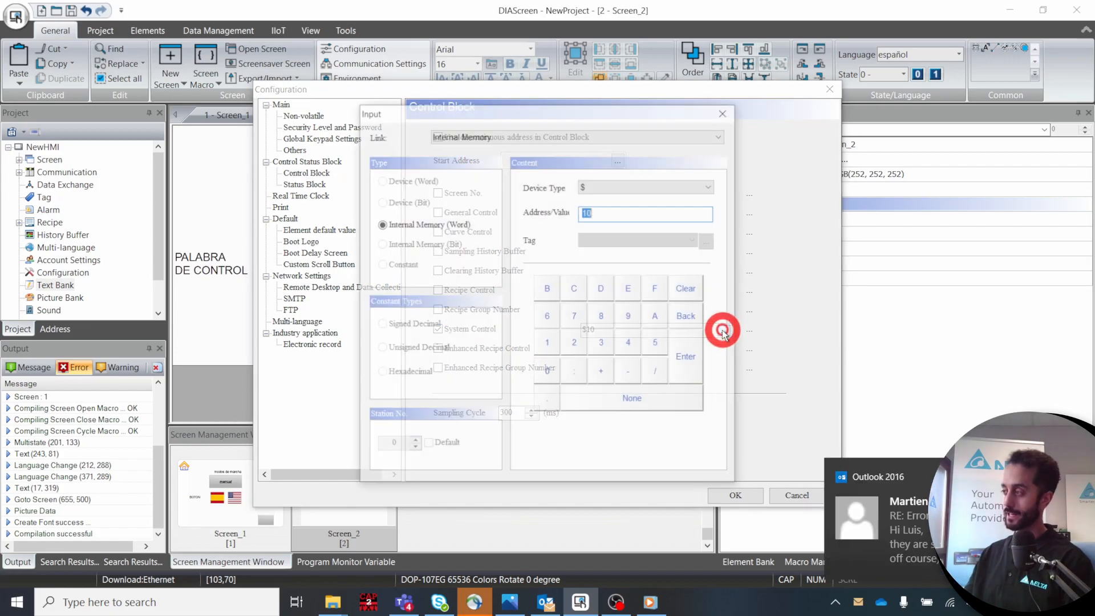
pyautogui.click(701, 365)
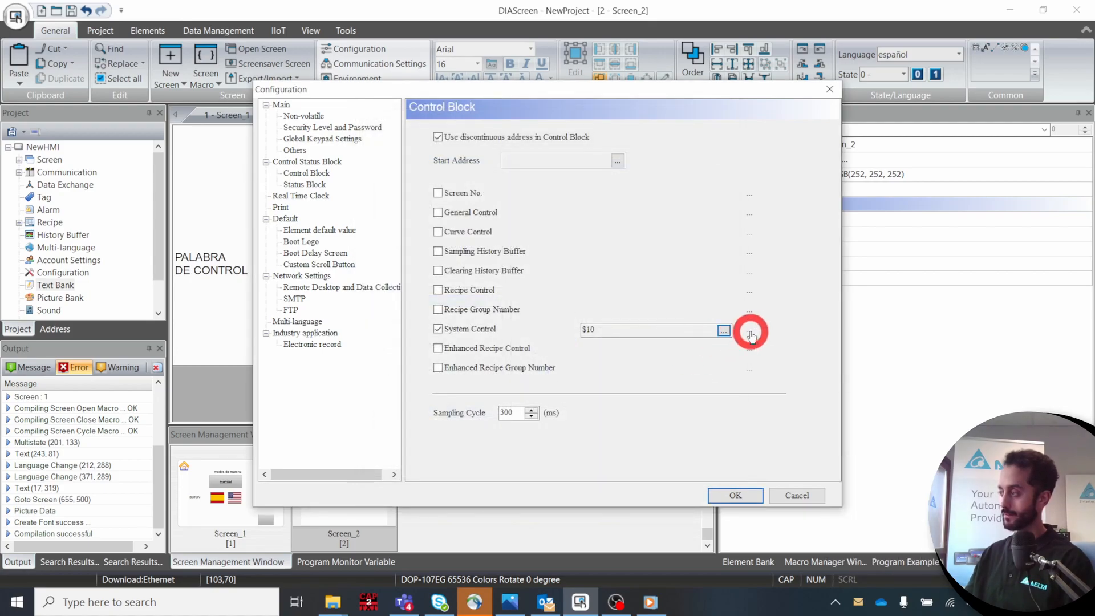
pyautogui.moveTo(755, 334)
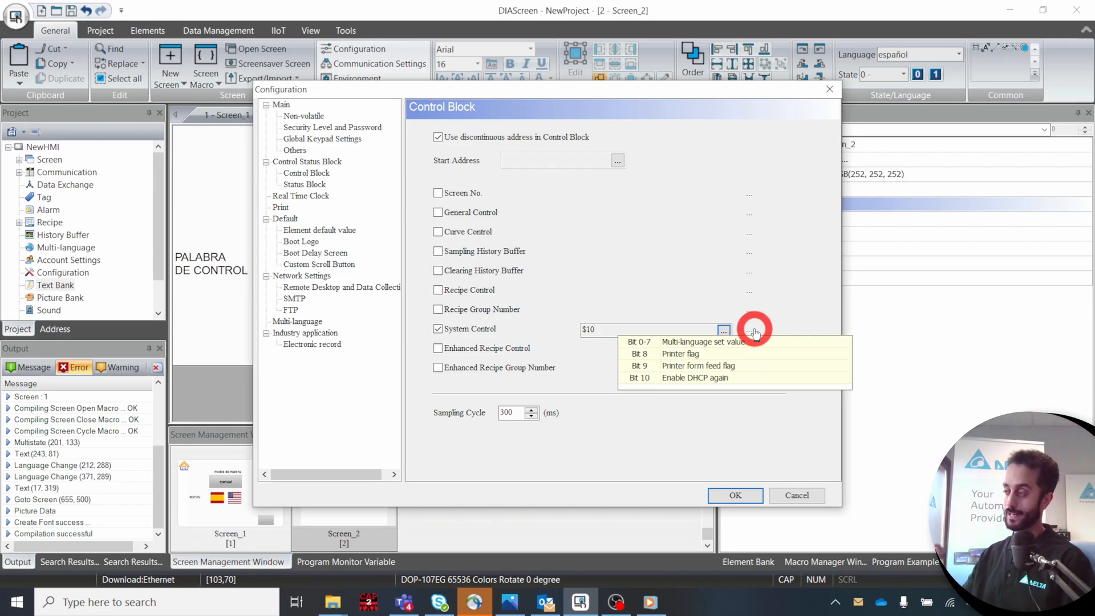
pyautogui.click(736, 495)
# - Check the number assigned to each language in the multi-language settings and locate the Set Constant button type for Screen_2
pyautogui.doubleClick(57, 247)
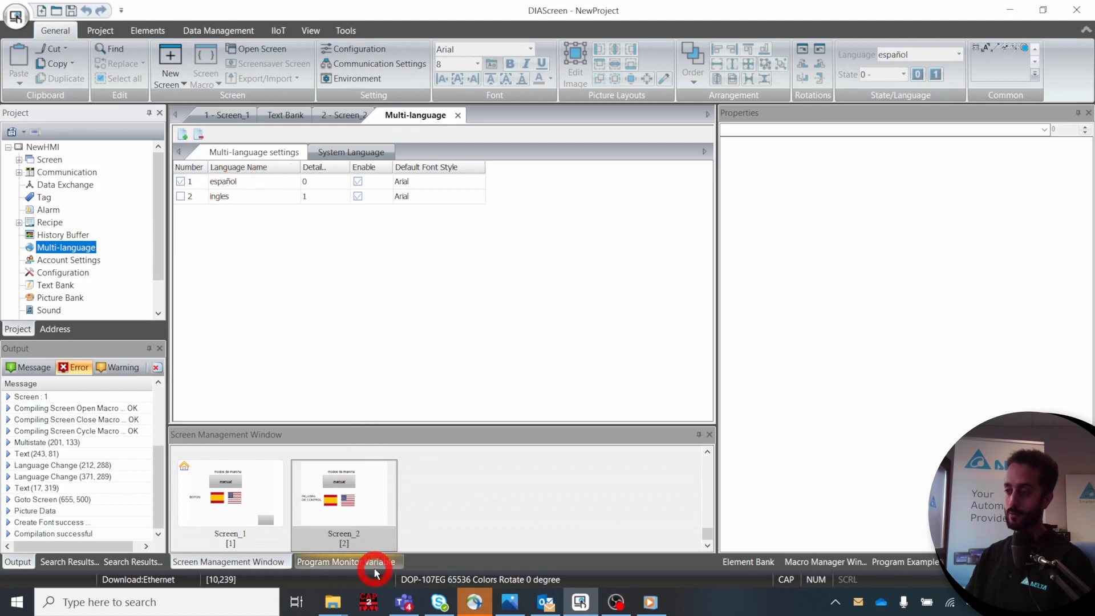
pyautogui.doubleClick(361, 501)
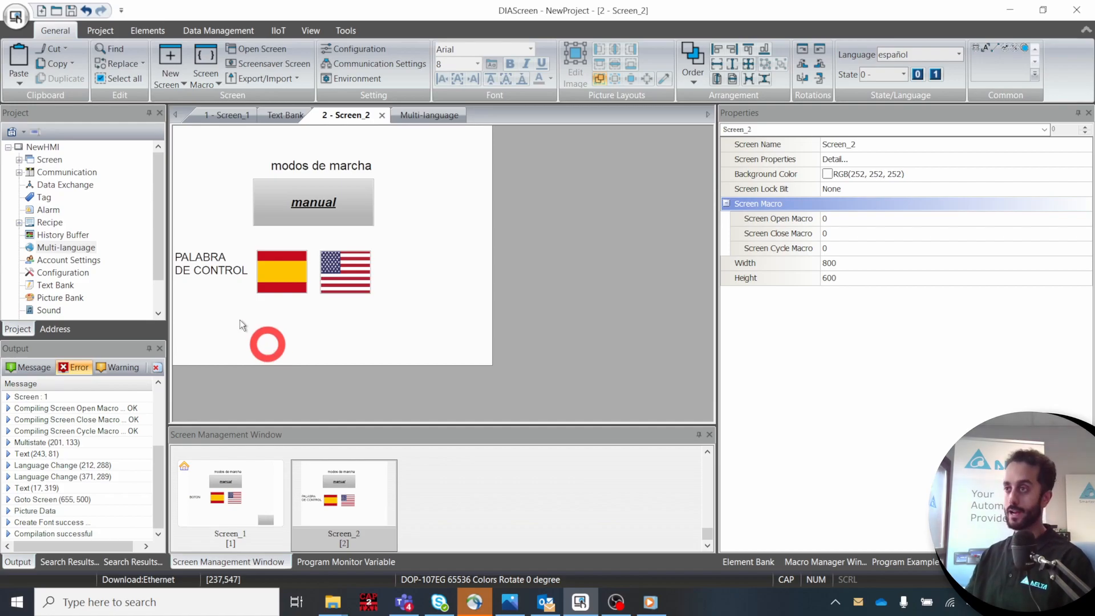
pyautogui.click(140, 31)
pyautogui.click(19, 79)
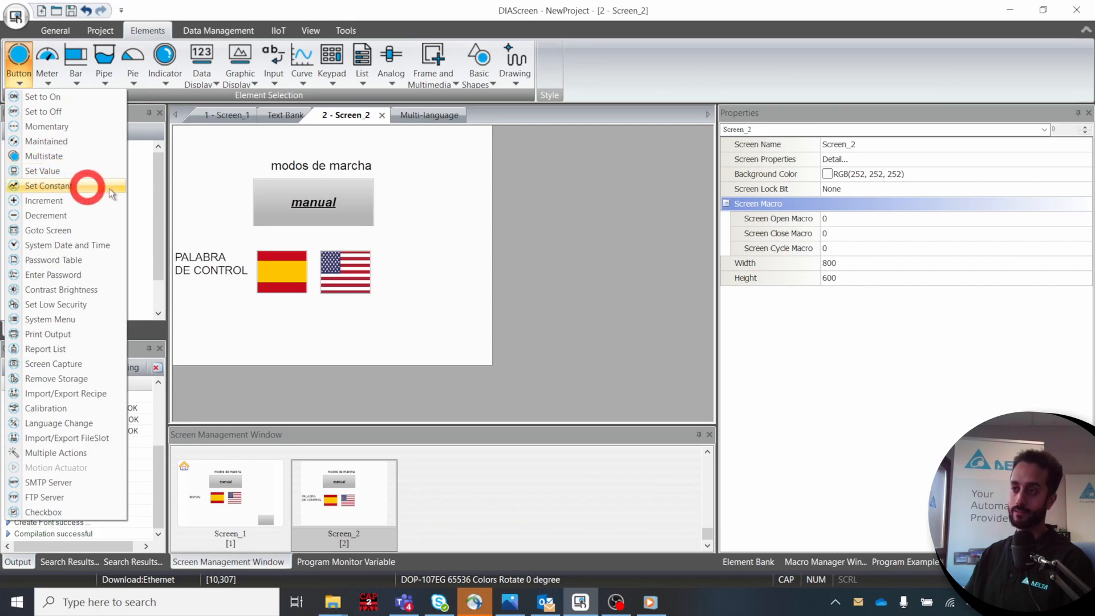
pyautogui.click(297, 351)
# - Check the write address and constant value of the Spanish-flag and American-flag Set Constant buttons on Screen_2
pyautogui.click(285, 274)
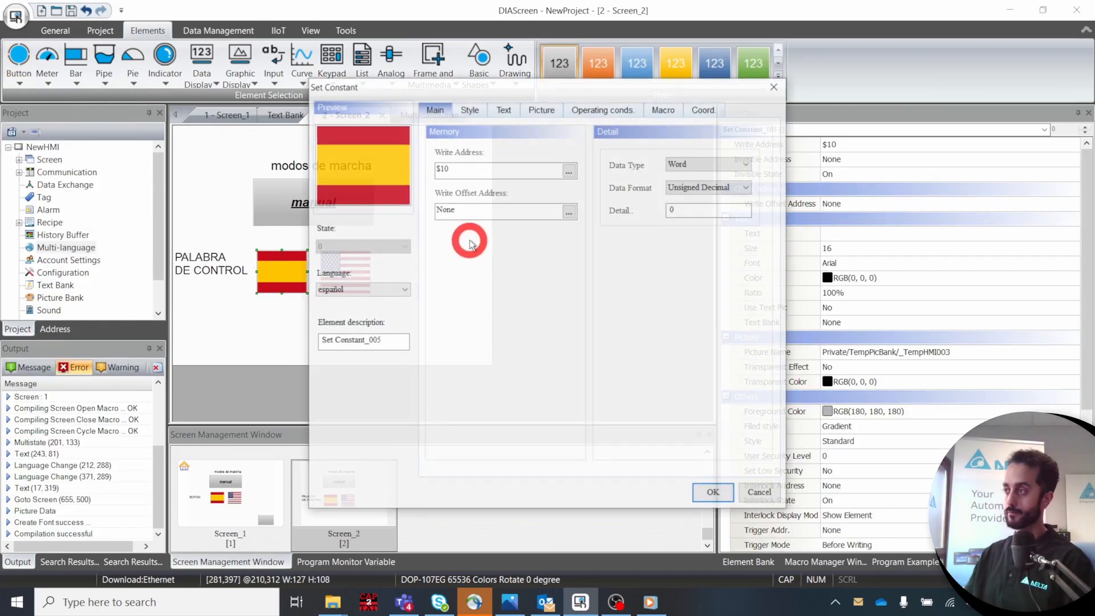
pyautogui.click(712, 494)
pyautogui.doubleClick(343, 278)
pyautogui.click(712, 494)
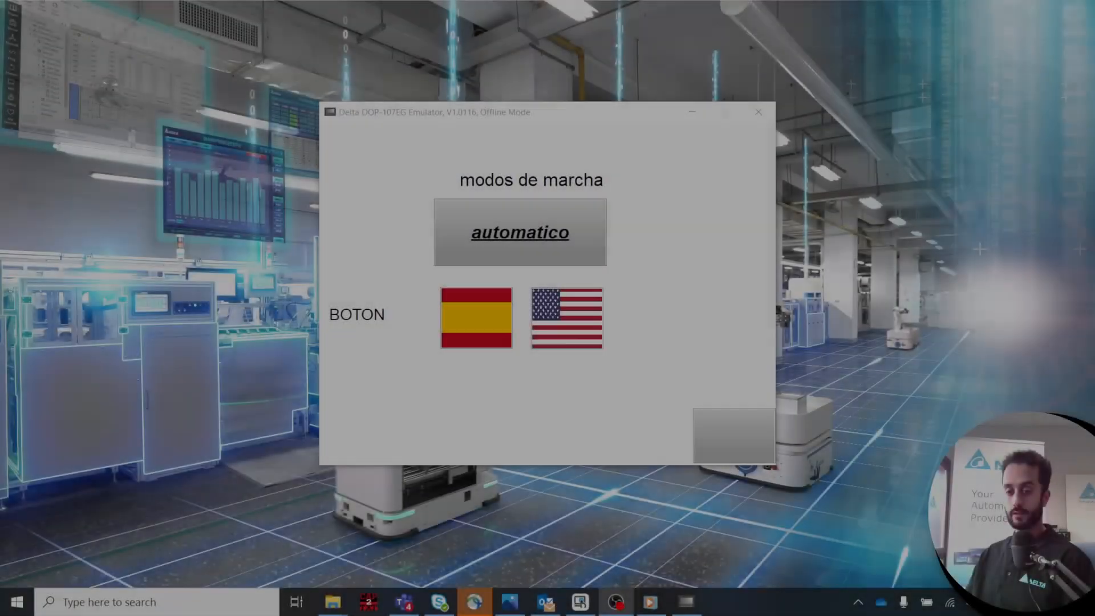
# - Test the language change buttons on the emulator's first screen by switching between Spanish and English, ending in Spanish
pyautogui.click(507, 321)
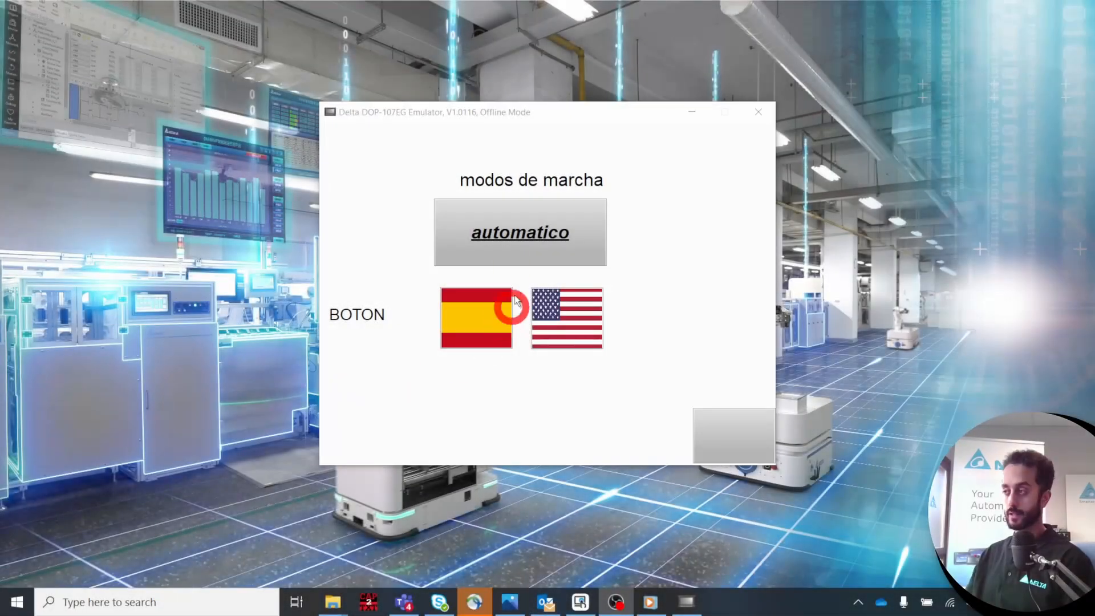
pyautogui.click(576, 320)
pyautogui.click(495, 331)
pyautogui.click(565, 315)
pyautogui.click(468, 317)
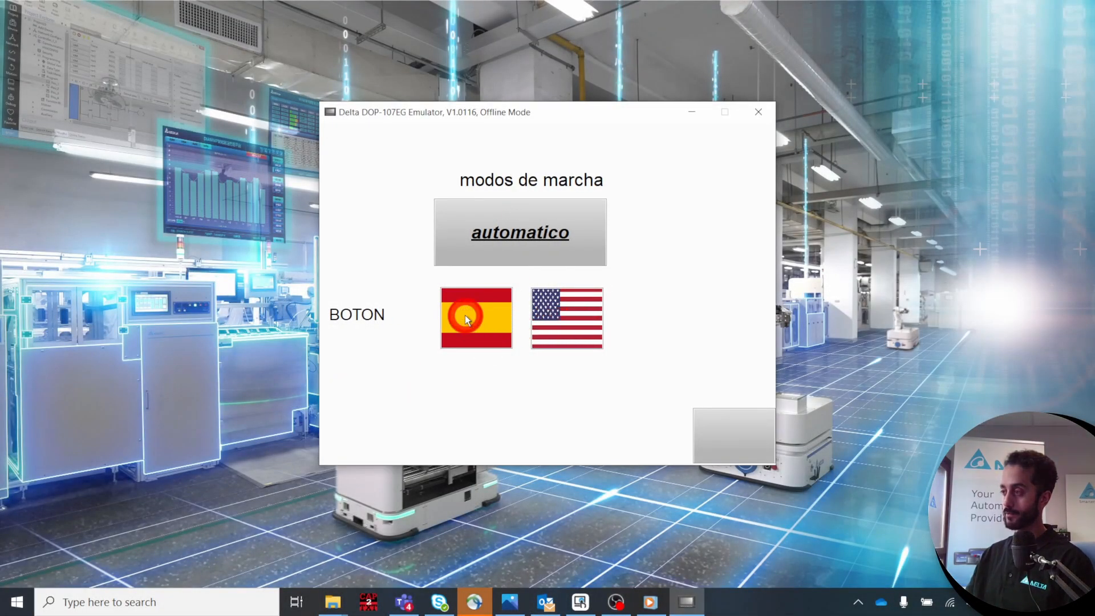
# - Go to the emulator's second screen and test the control-word flag buttons by switching between Spanish and English, ending in English
pyautogui.click(753, 466)
pyautogui.click(509, 348)
pyautogui.click(574, 331)
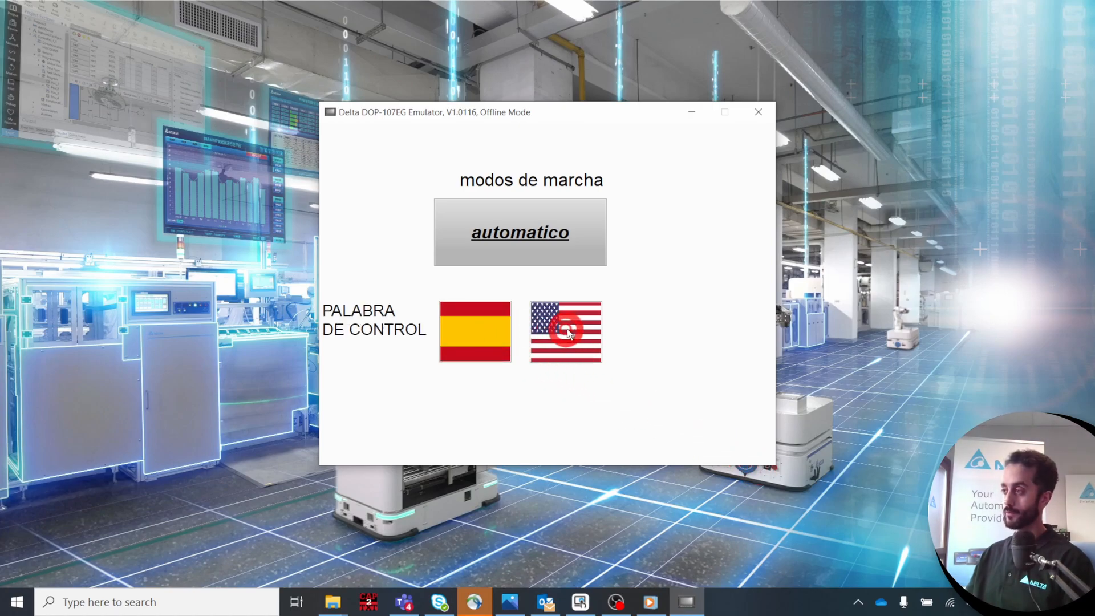
pyautogui.click(487, 328)
pyautogui.click(571, 343)
pyautogui.click(567, 332)
pyautogui.click(554, 408)
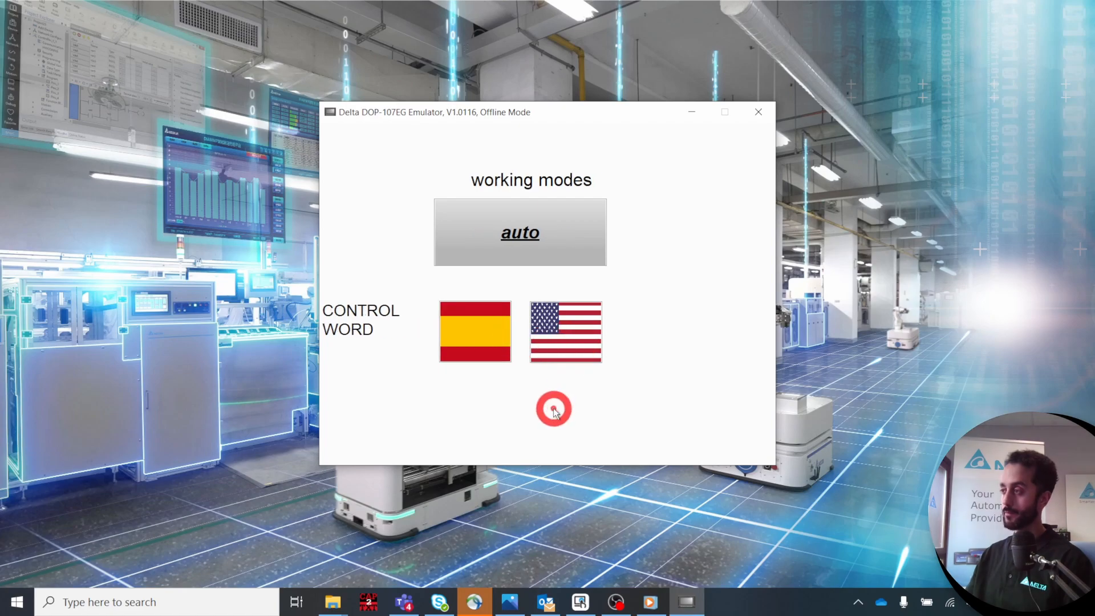